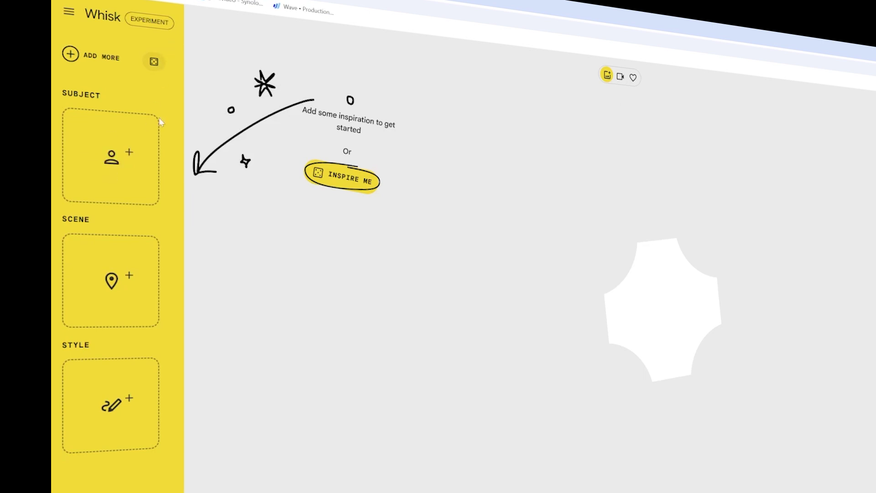
- Fill the subject, scene and style slots with randomly generated inspiration images
mouse_move(140, 124)
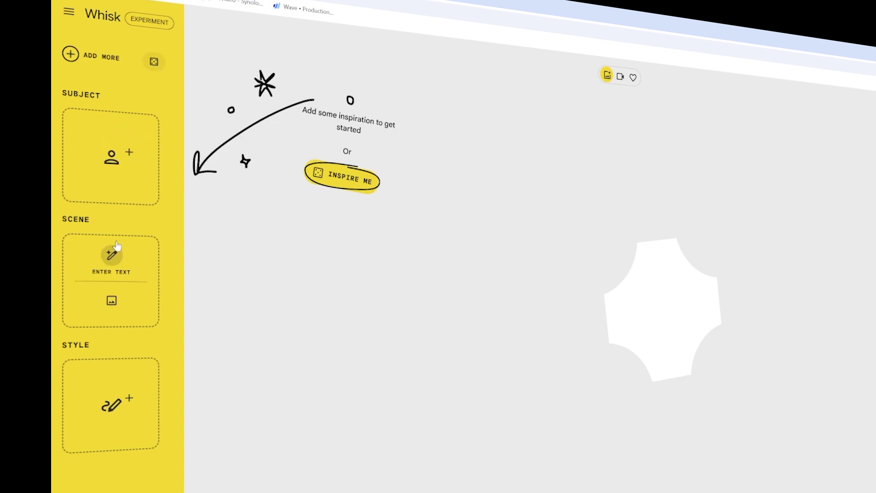
mouse_move(109, 400)
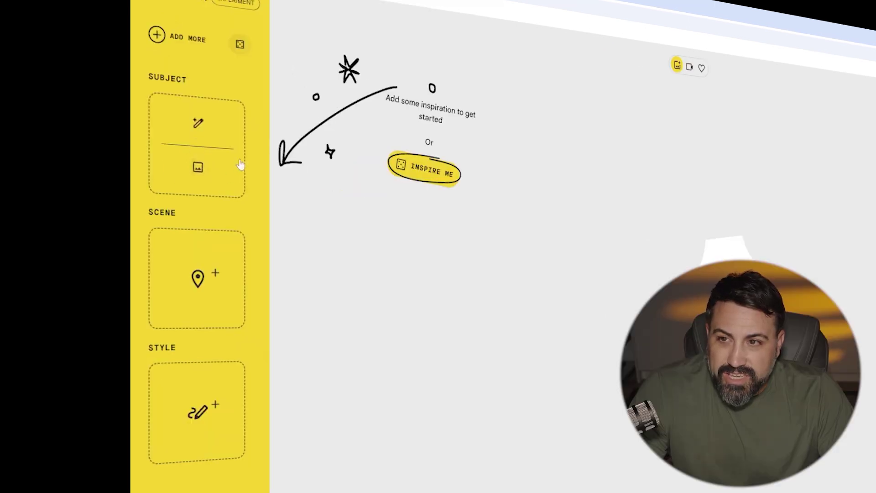
click(433, 180)
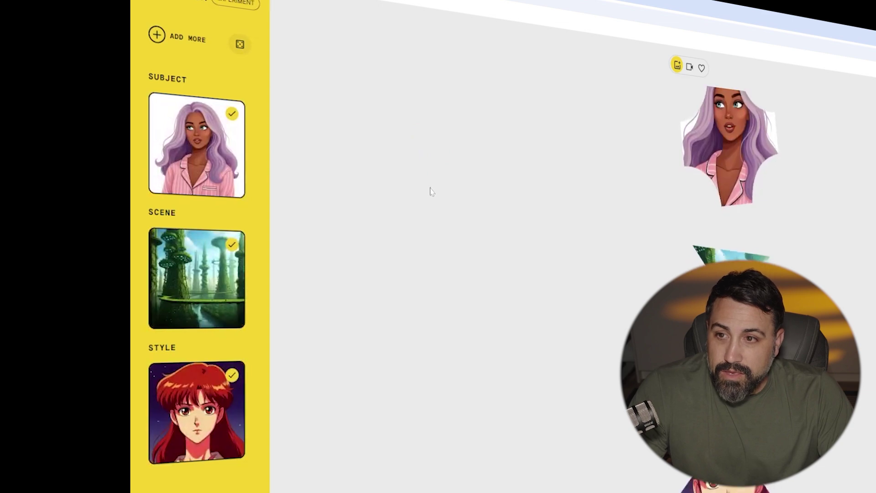
- Generate combined images from the three references with the prompt "Subject is riding a flying bike through the city, leaving behind streaks of light."
mouse_move(217, 148)
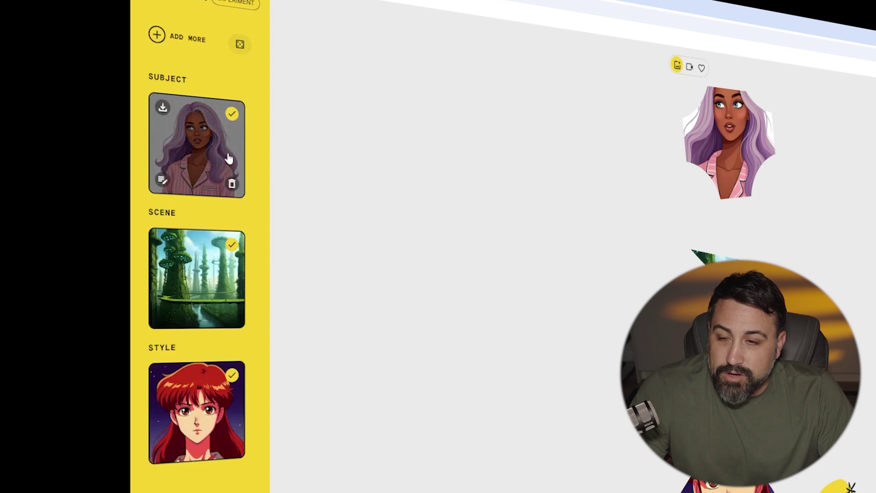
mouse_move(189, 286)
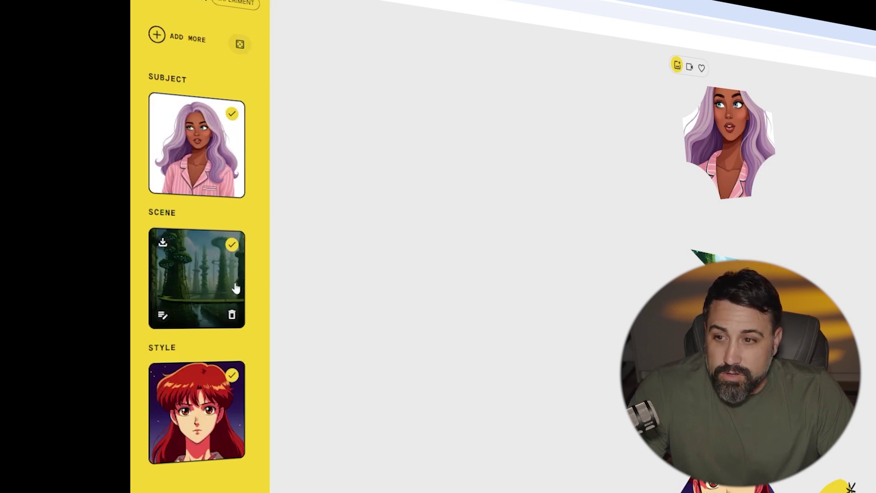
mouse_move(209, 412)
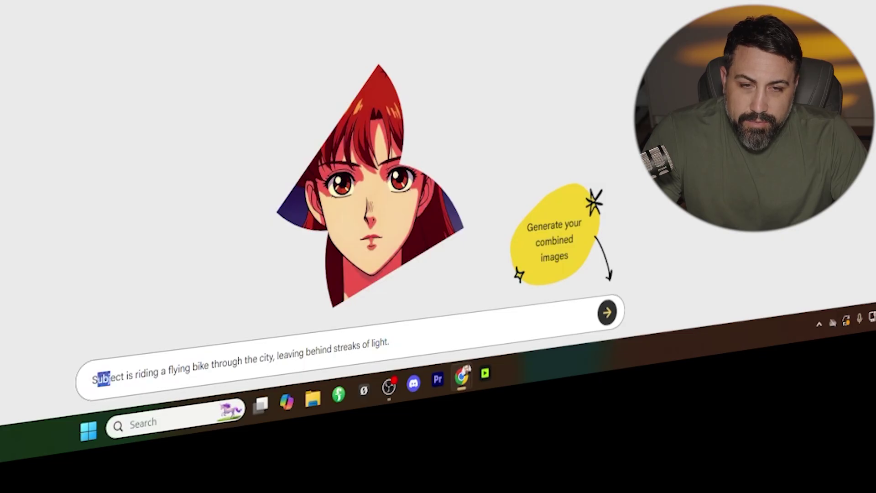
drag(110, 378, 337, 347)
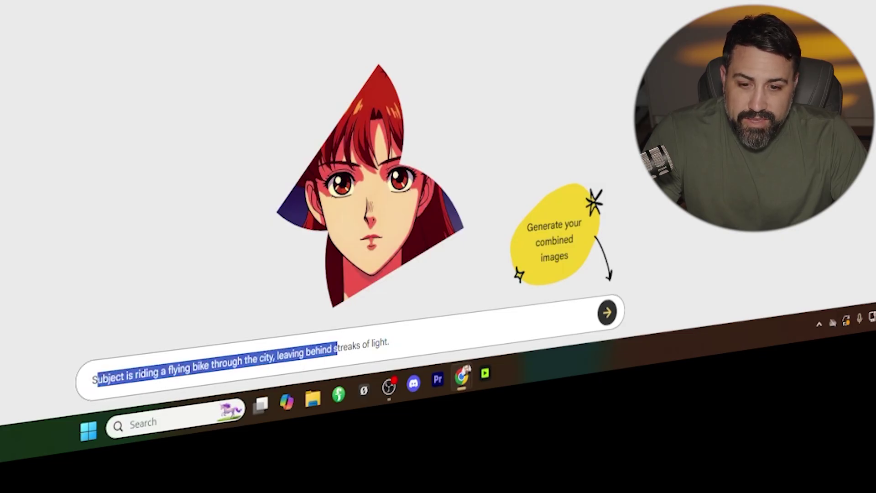
click(337, 347)
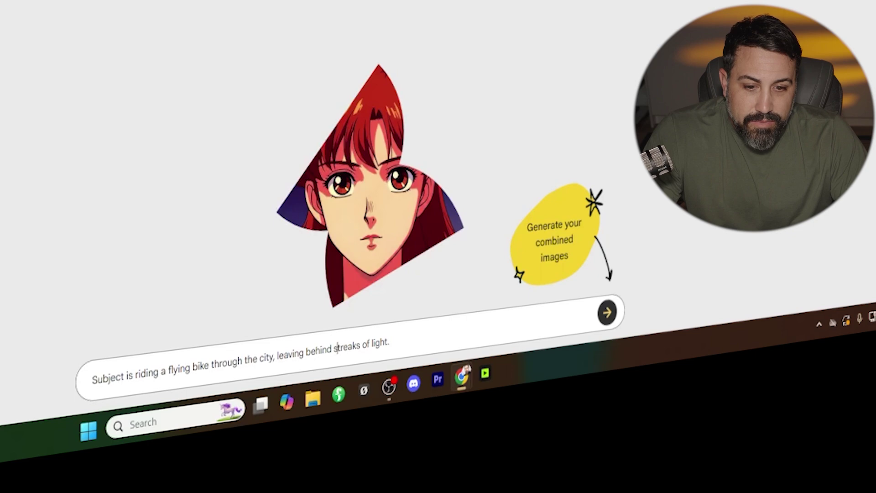
click(607, 313)
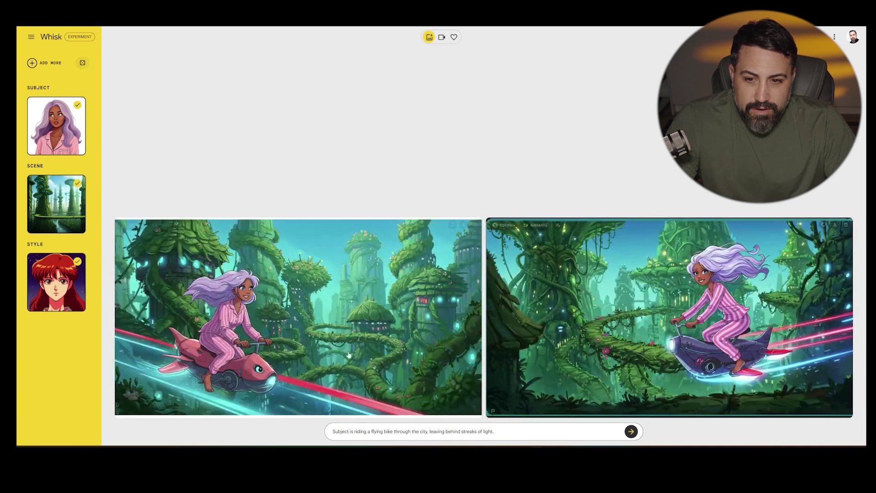
- Compare the two generated images with the subject, scene and style references
mouse_move(351, 358)
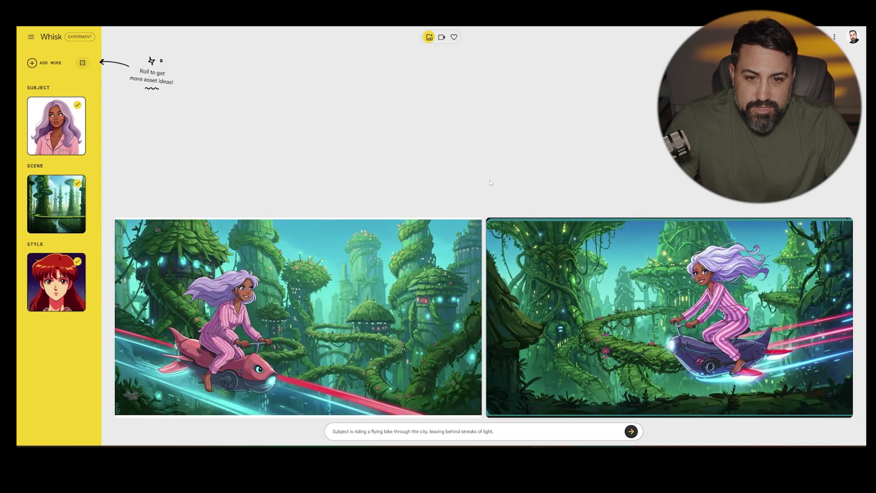
mouse_move(253, 353)
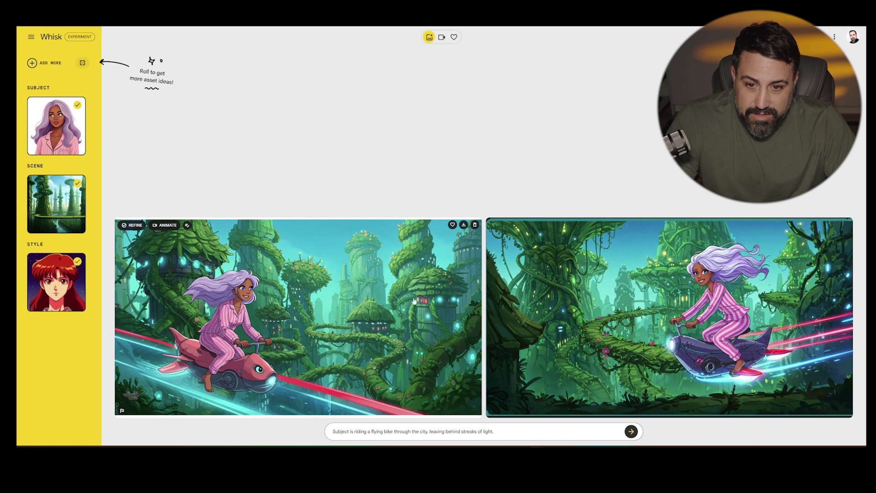
mouse_move(68, 214)
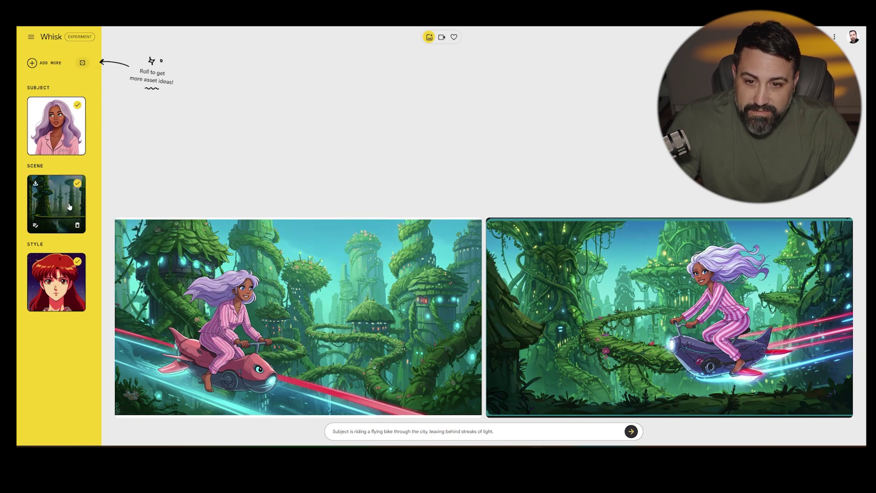
mouse_move(279, 276)
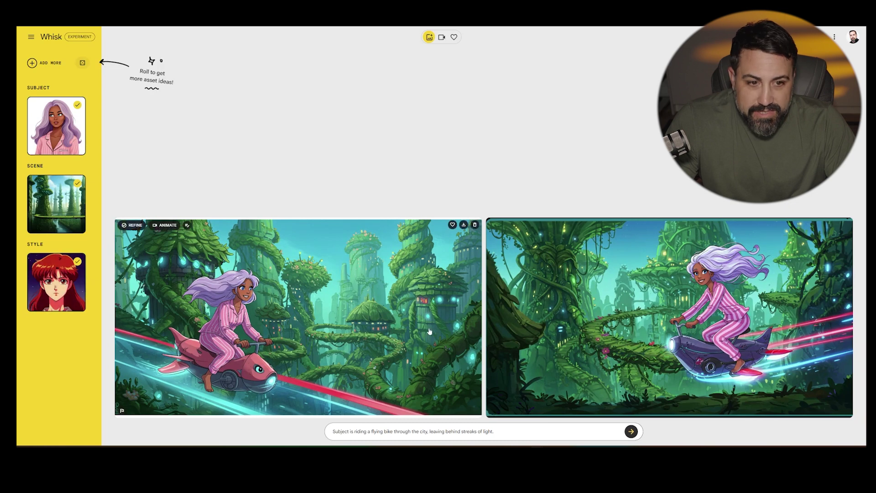
mouse_move(57, 303)
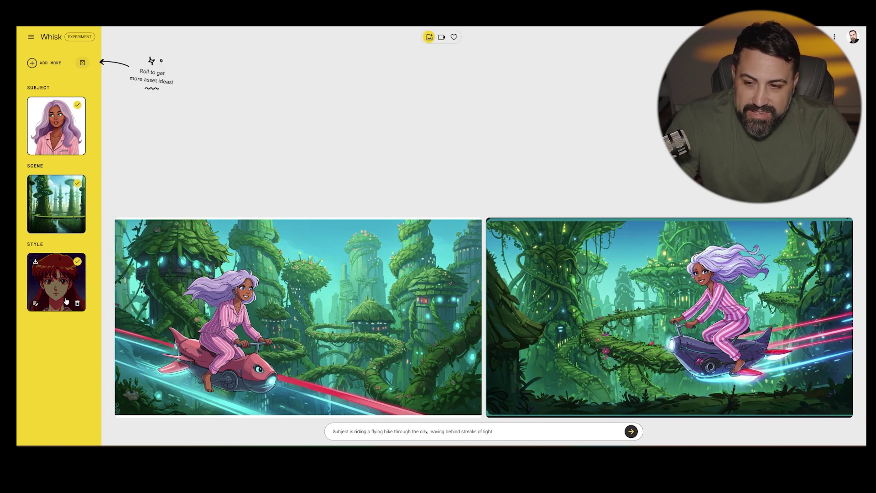
mouse_move(345, 310)
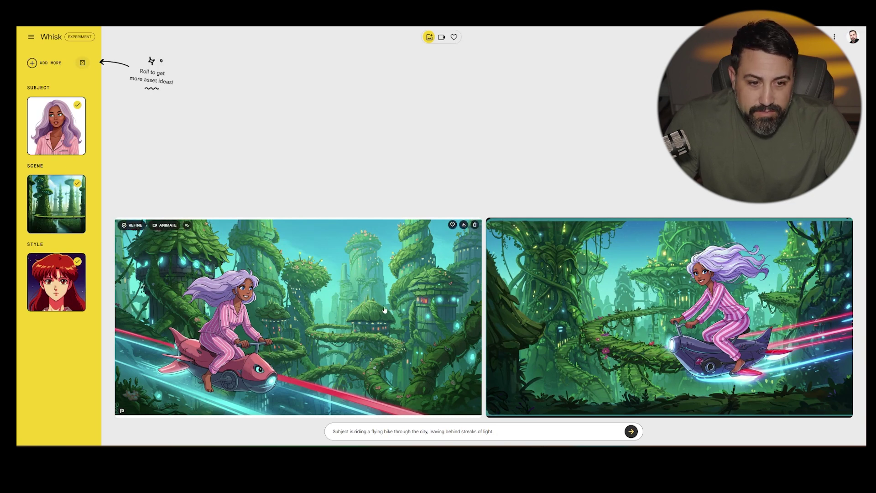
mouse_move(741, 341)
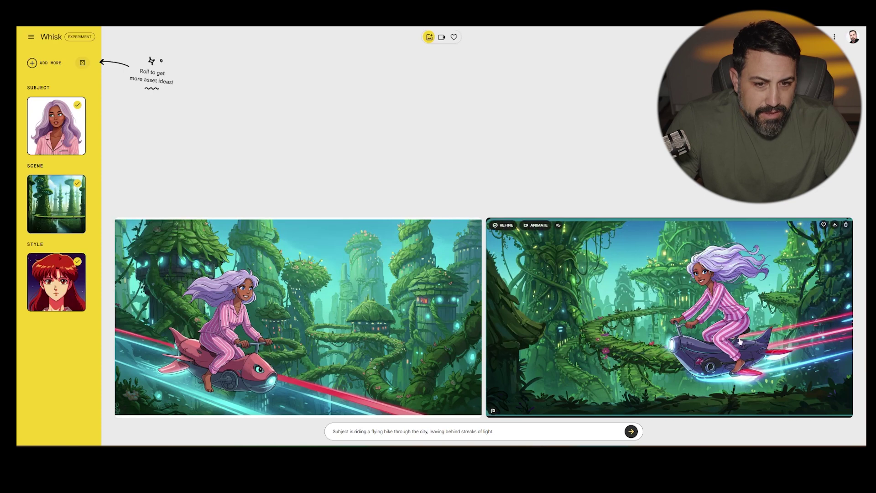
- Refine the generated image of the woman on the pink fish-shaped bike with the instruction "take out the red streak"
mouse_move(395, 301)
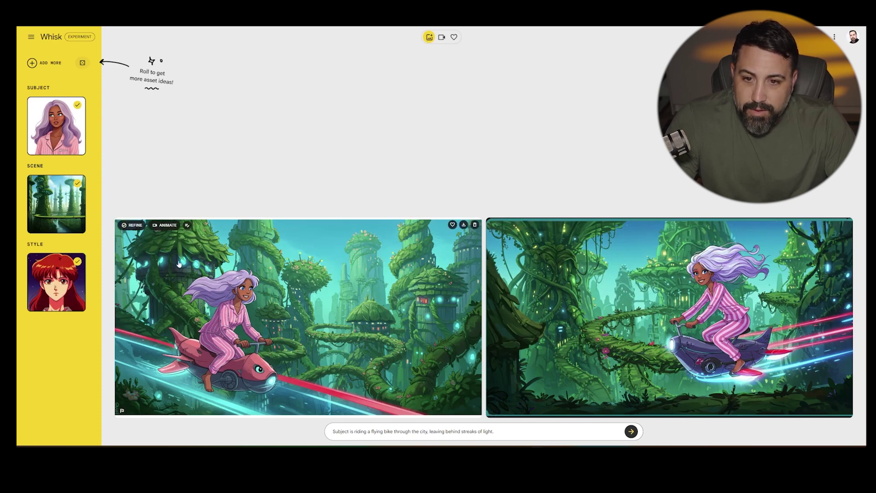
click(133, 227)
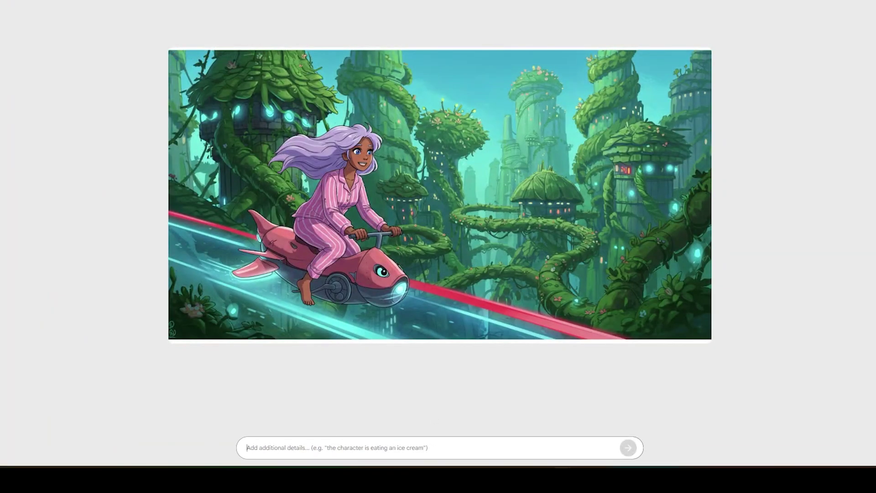
text(take out the red streak)
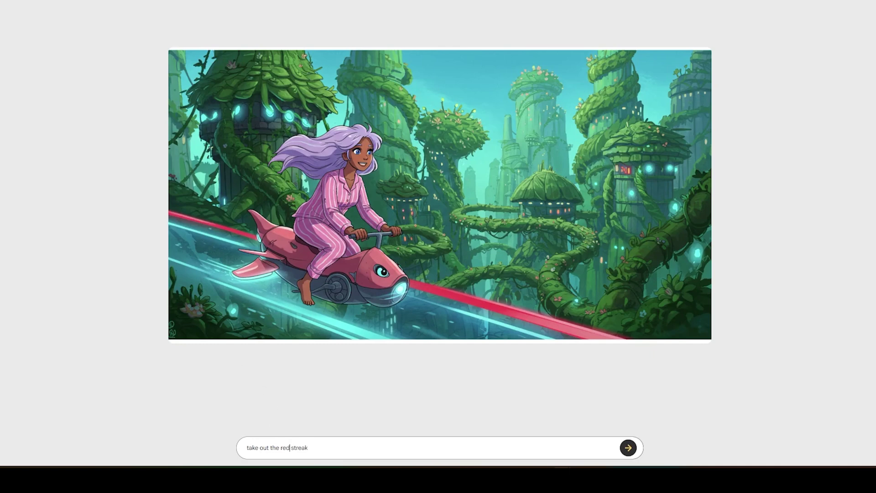
key(Return)
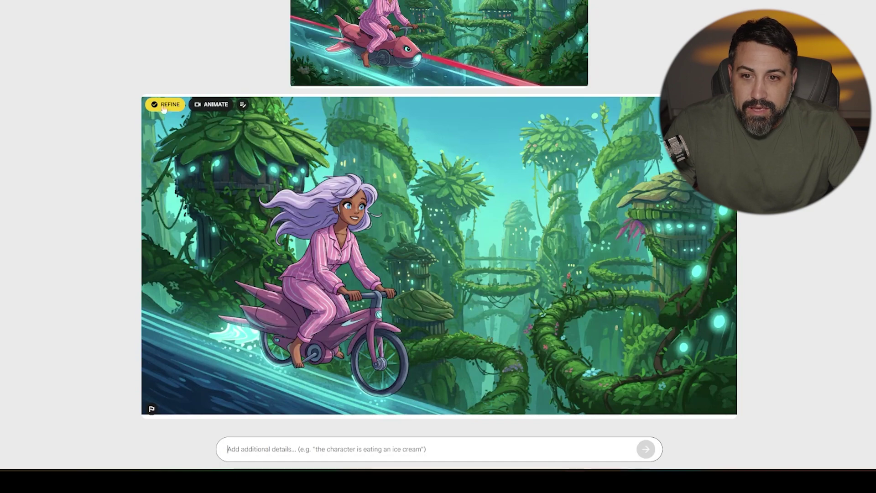
- Animate the refined image with the prompt "the woman rides her magic bike on a wave of blue light"
click(211, 105)
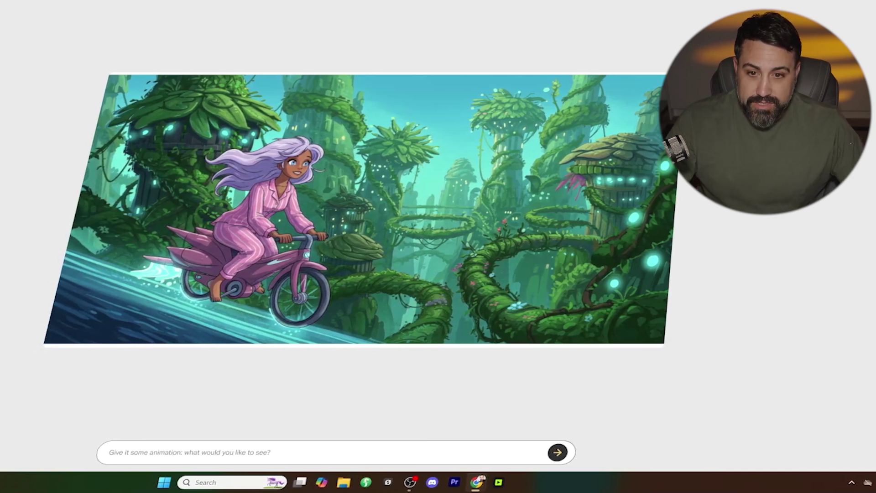
text(the)
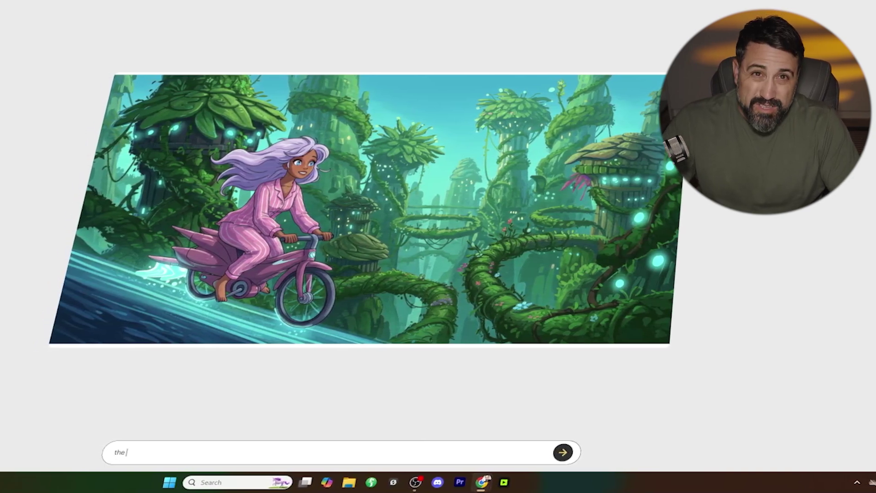
text( woman rides her magic bike on a w)
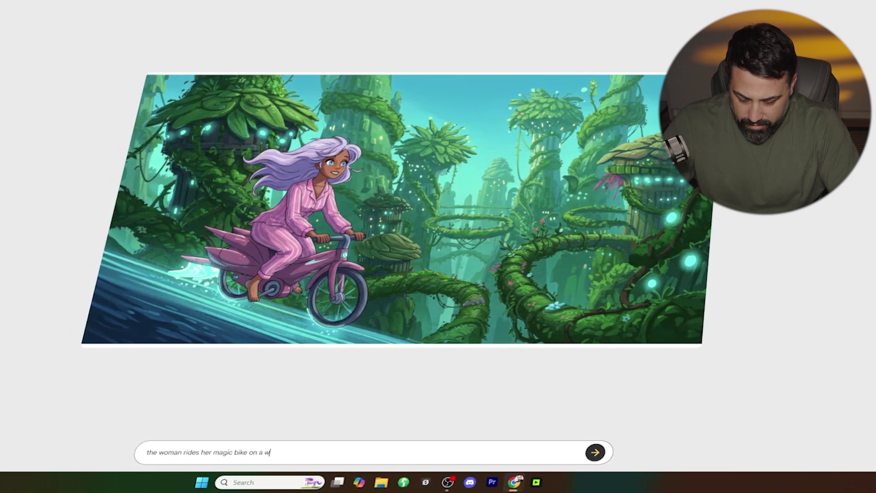
text(of blu)
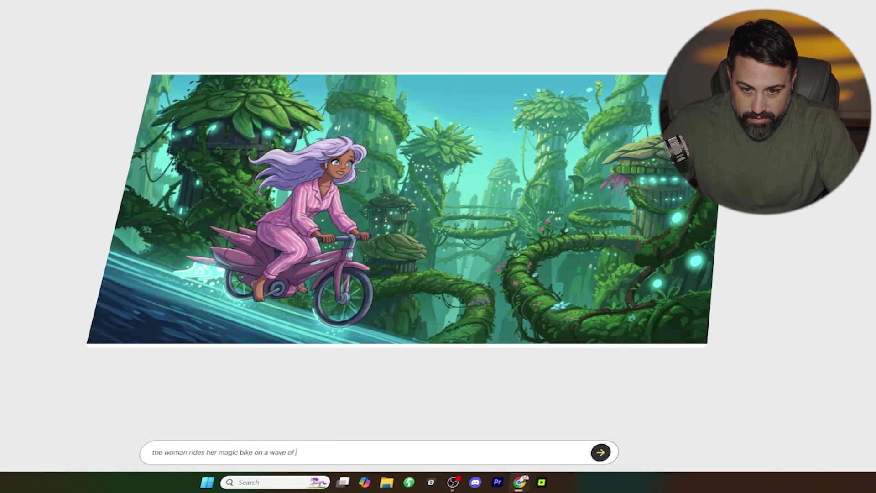
text(e l;)
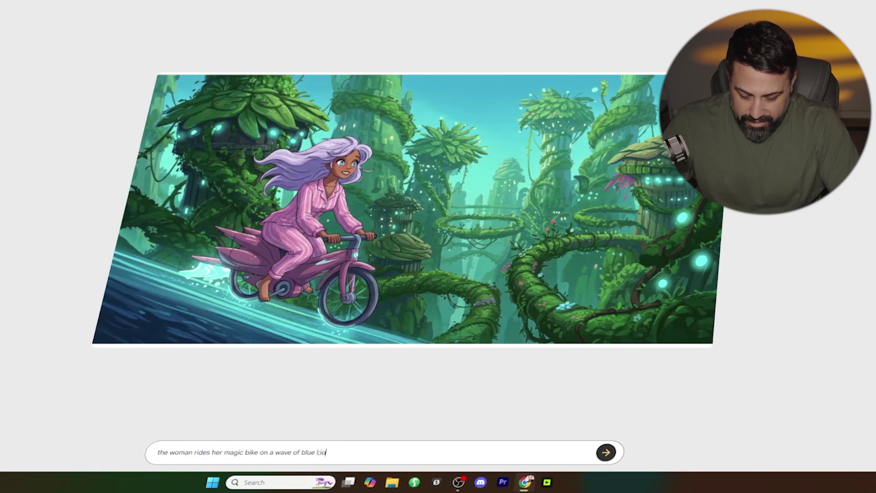
key(BackSpace)
text(ight)
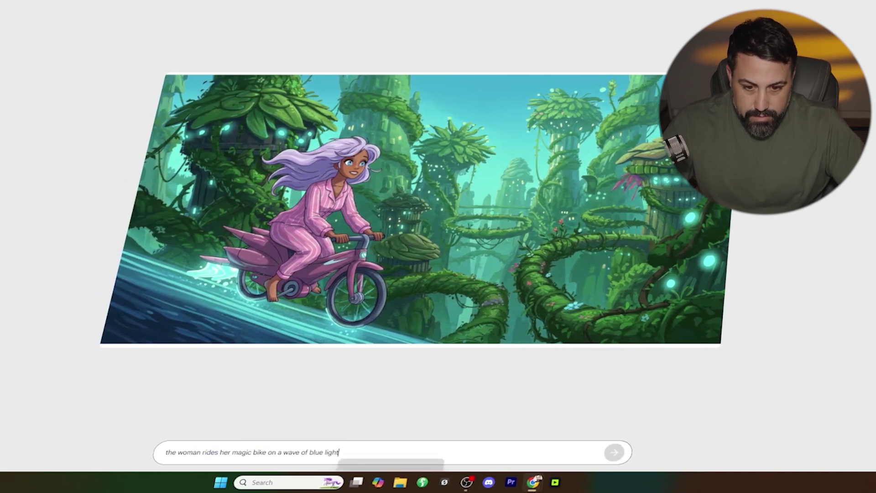
key(Return)
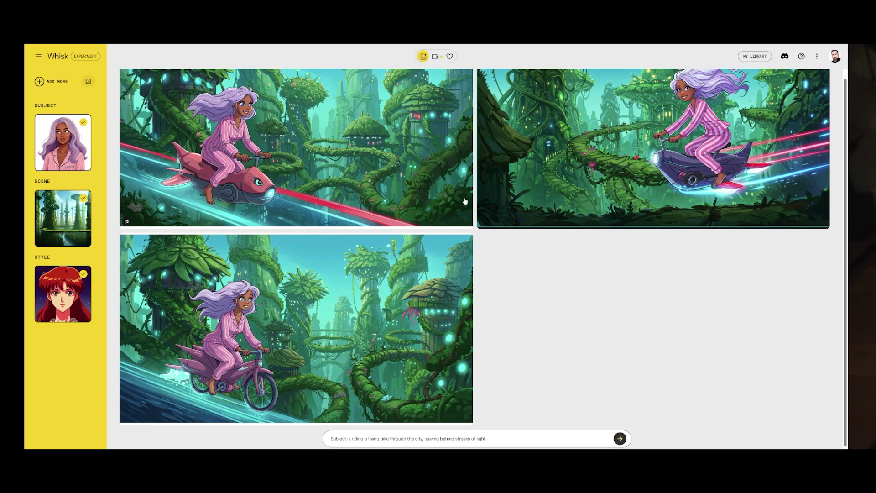
- Look through the generated videos and the favorites, and return to the image gallery
click(436, 57)
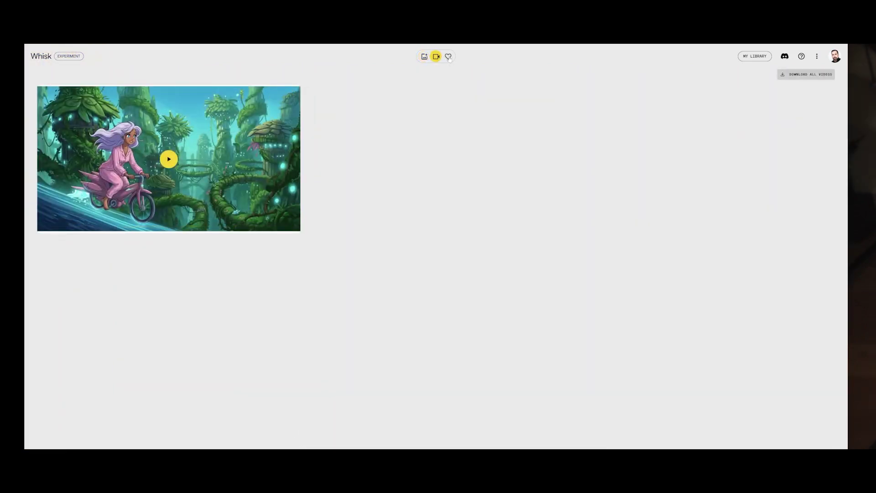
click(448, 57)
click(424, 57)
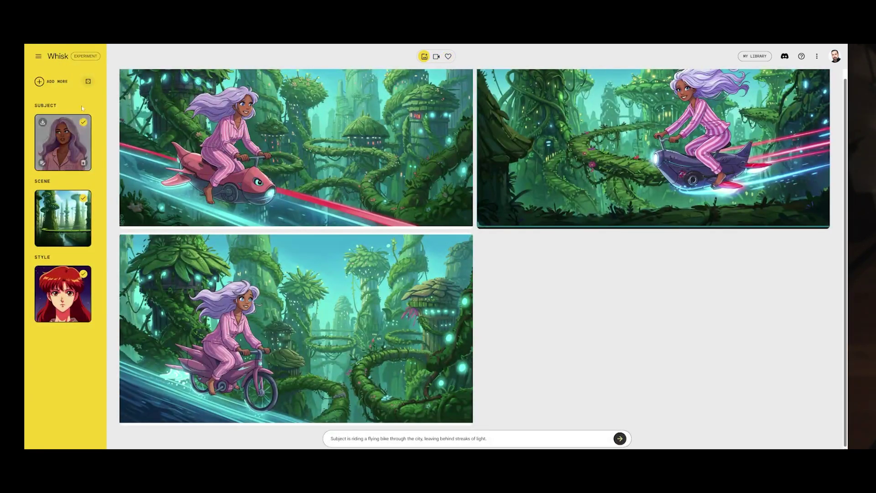
- Remove the current subject, scene and style reference images
click(83, 162)
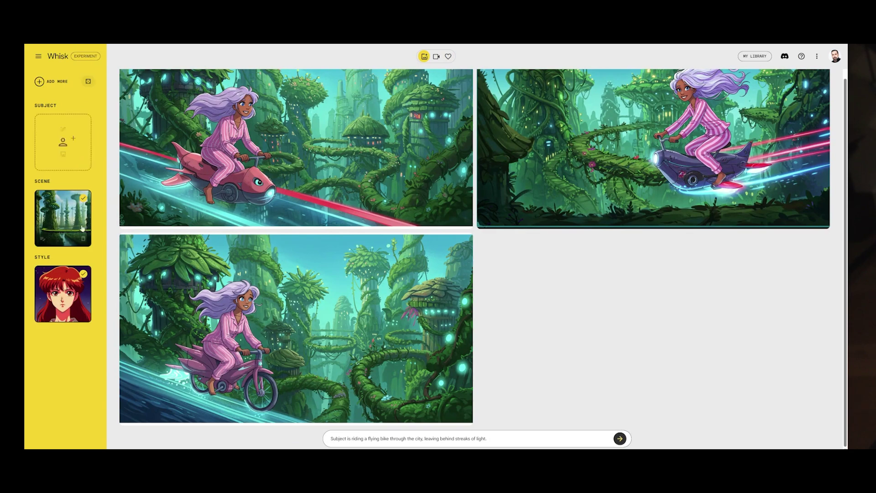
click(83, 238)
click(85, 315)
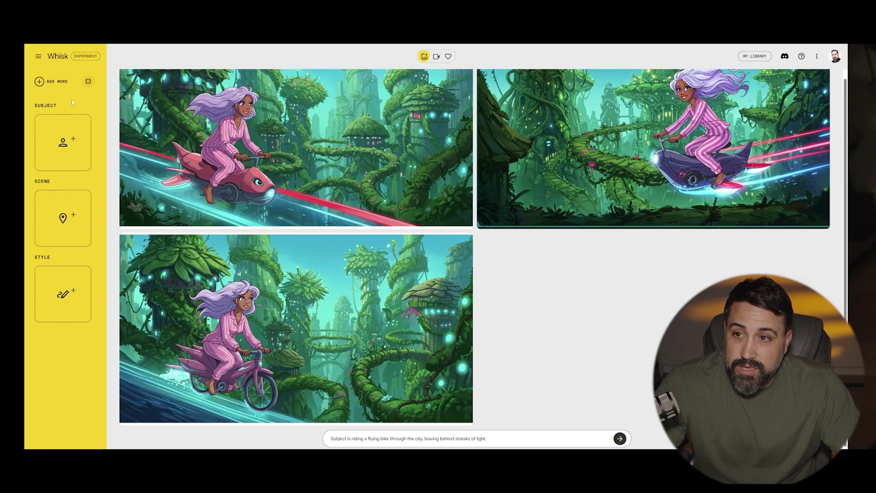
- Try to upload the rabbit-costume image from the Characters folder inside images as the subject
mouse_move(64, 127)
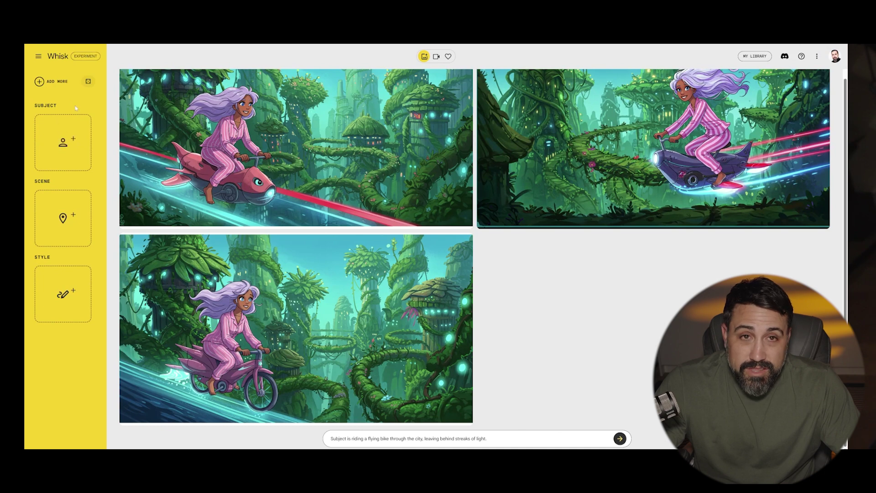
mouse_move(69, 155)
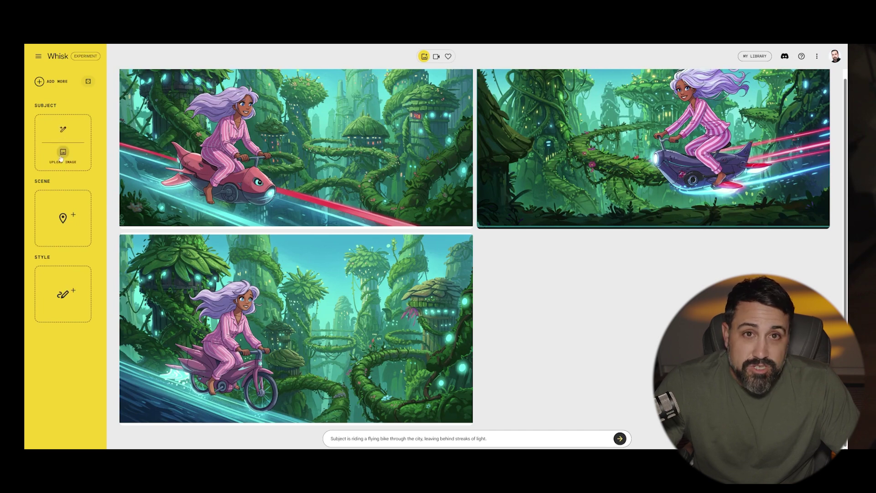
click(63, 153)
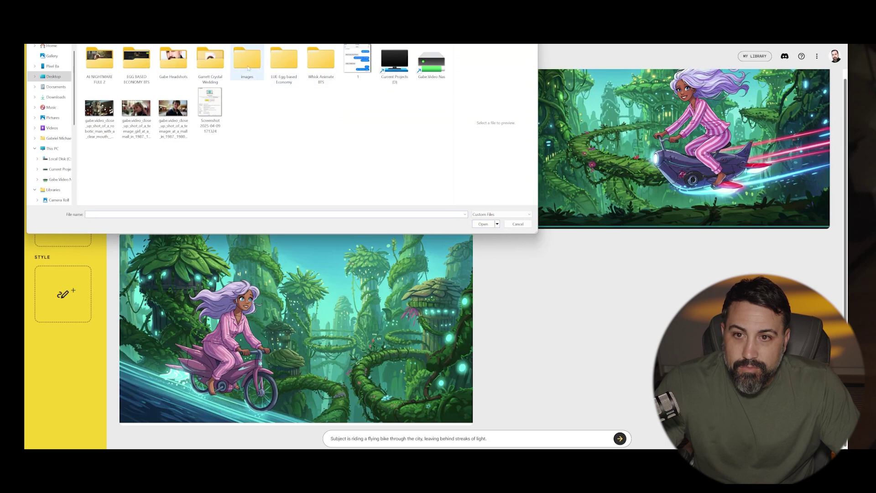
double_click(246, 67)
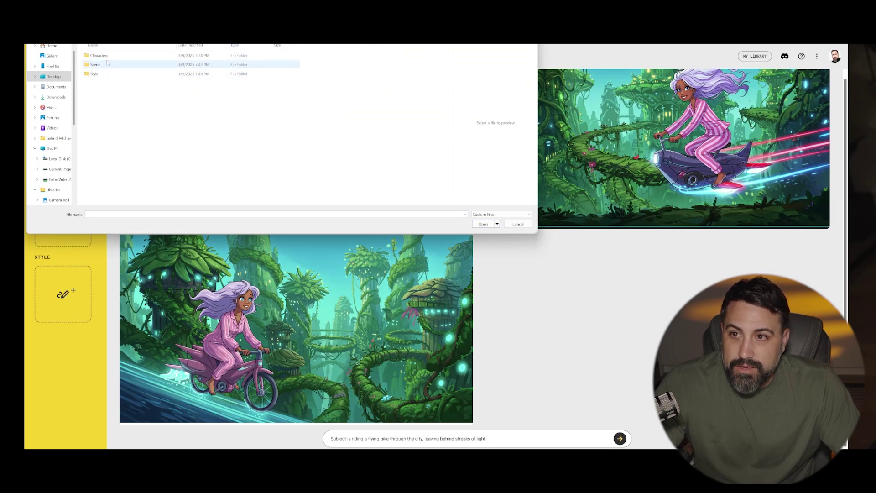
click(108, 57)
double_click(112, 55)
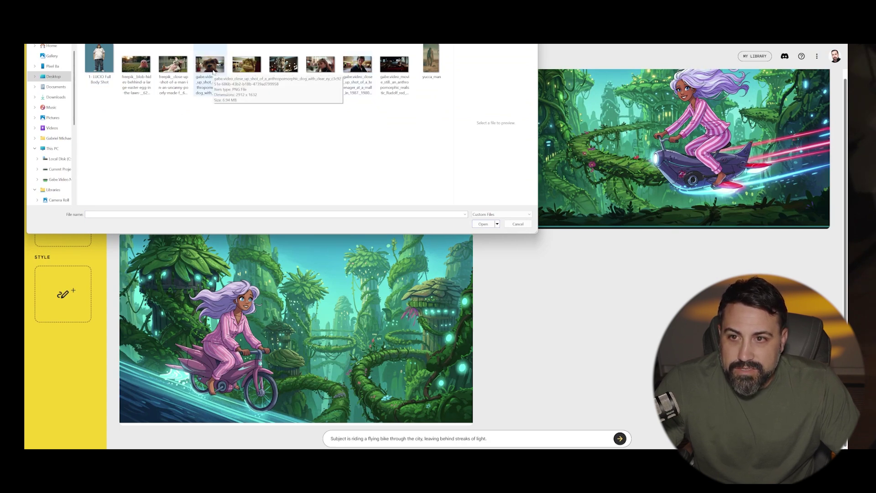
click(172, 68)
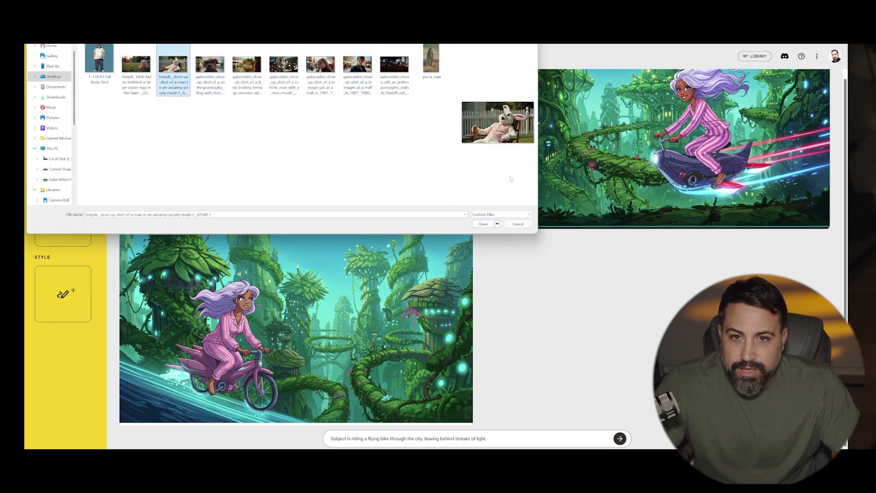
click(483, 224)
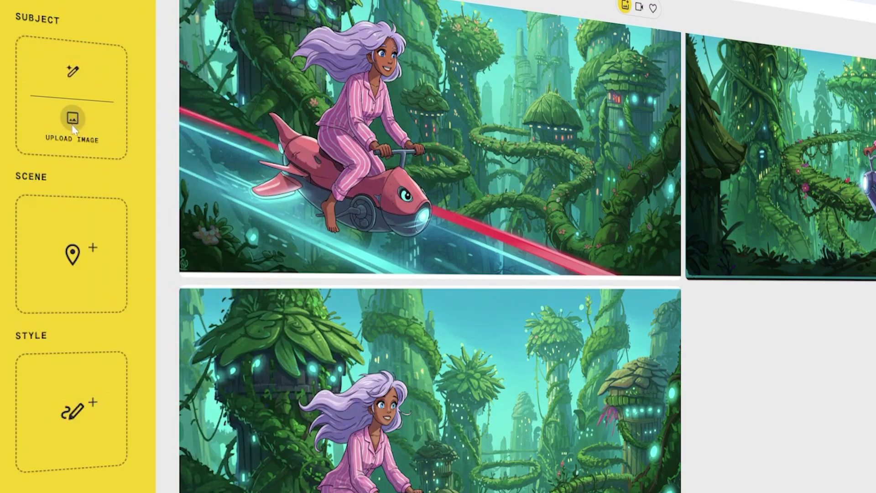
- Upload the close-up of the anthropomorphic dog from the Characters folder as the subject image
click(63, 156)
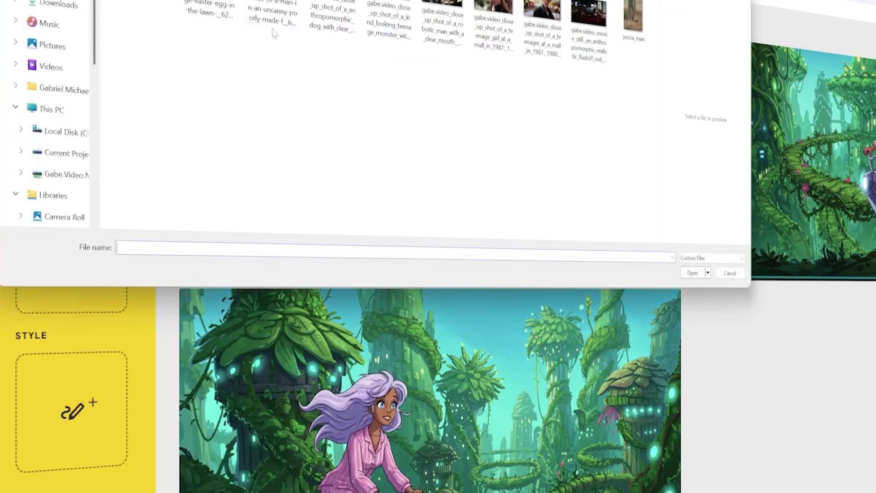
click(332, 16)
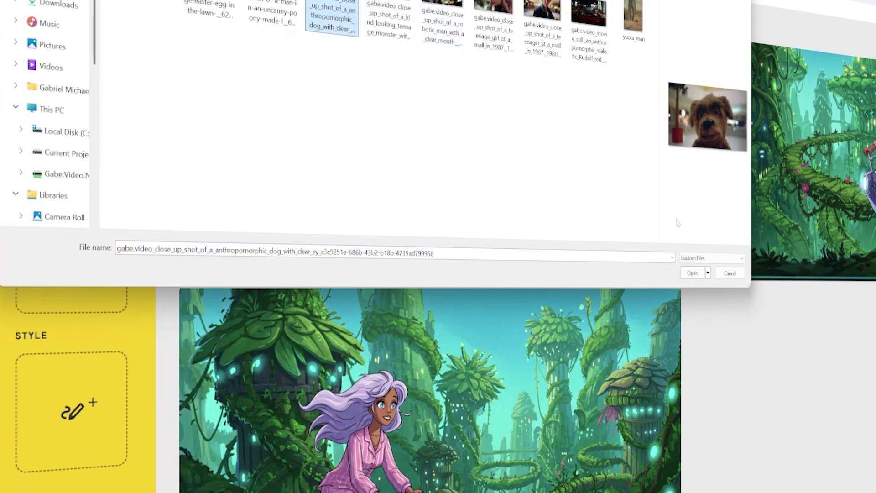
click(692, 273)
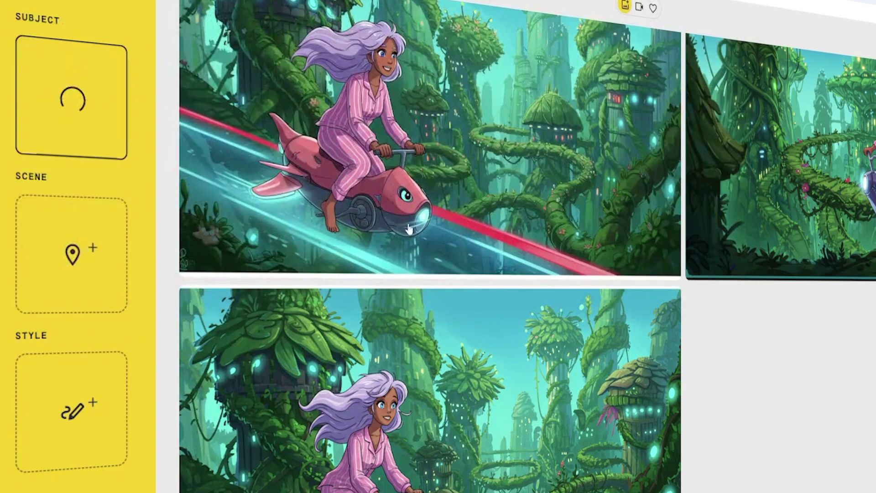
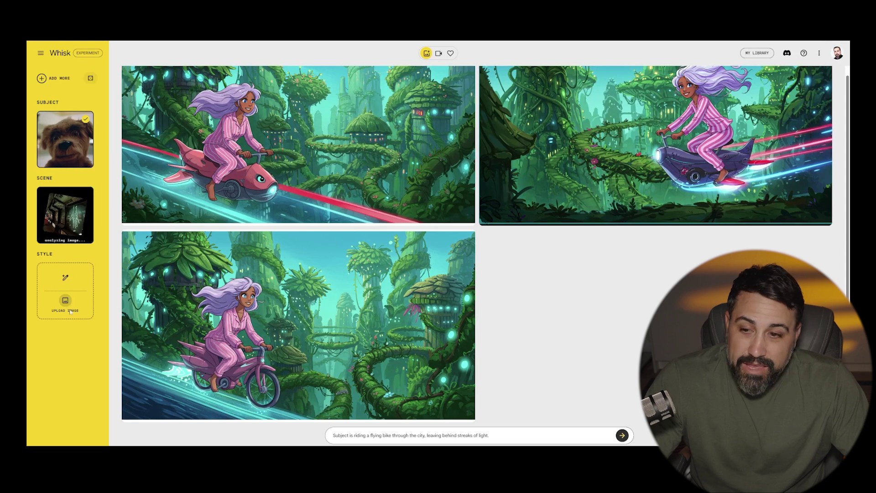
- Generate a style reference image from a text prompt describing 35 mm film, cinematic, with muted colors
click(66, 277)
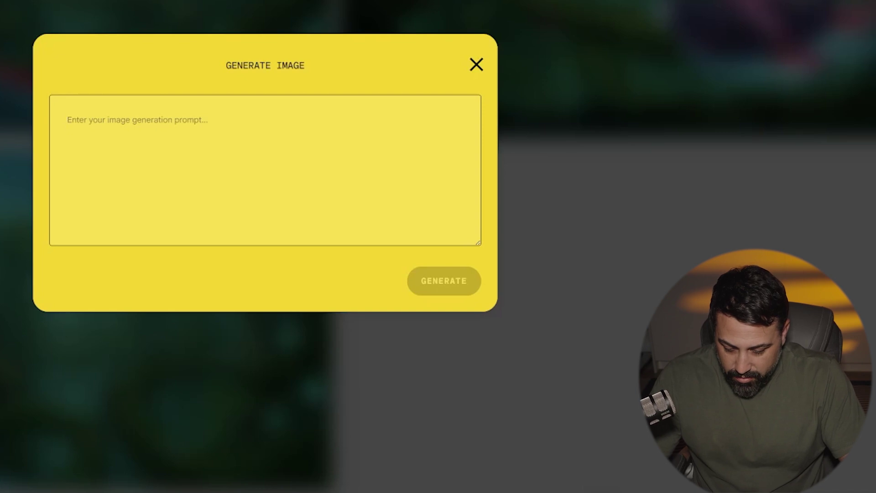
text(35 m)
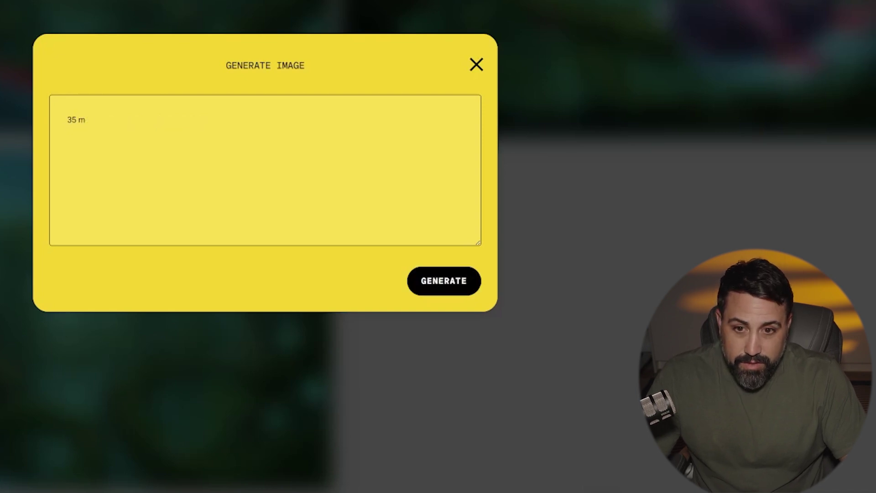
text(m film)
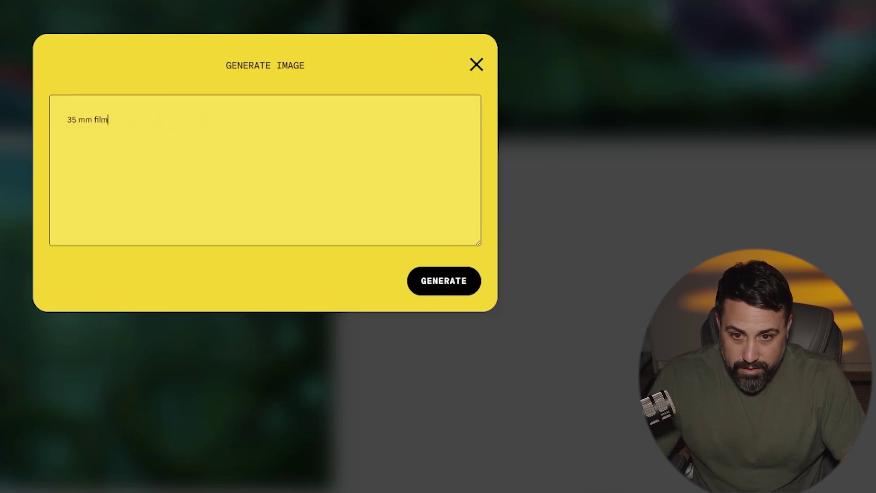
text(, cion)
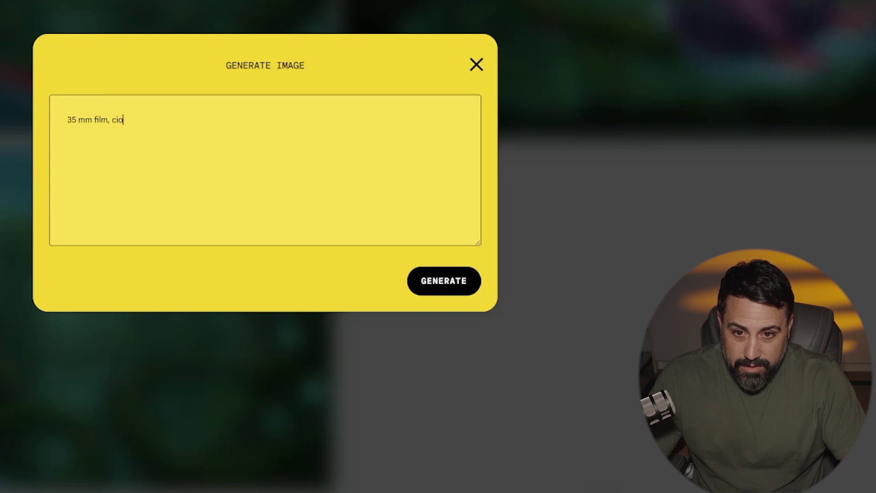
text(ematic, m)
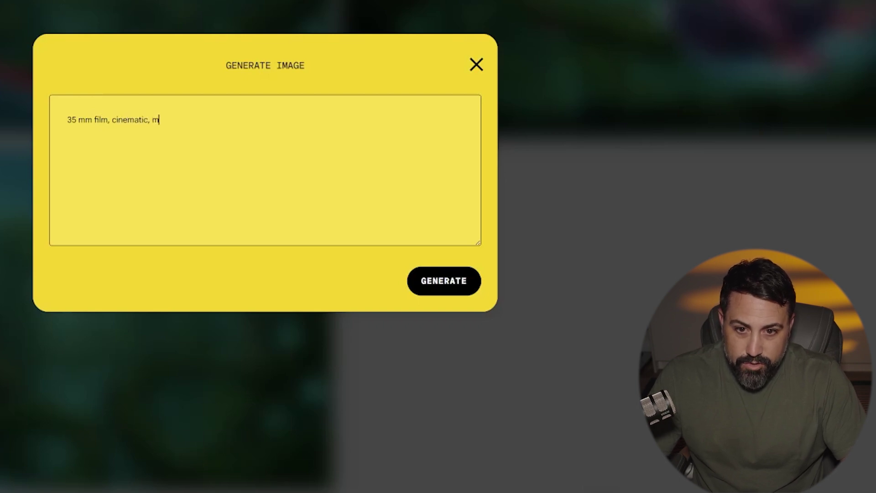
text(utled co)
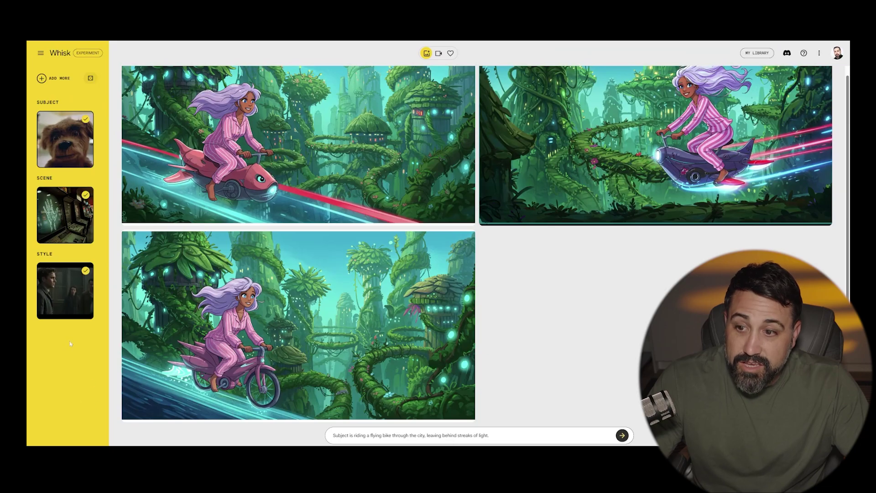
- Replace the main image prompt with "the dog wanders through a haunted arcade at night in the 1980s." and generate images
mouse_move(72, 311)
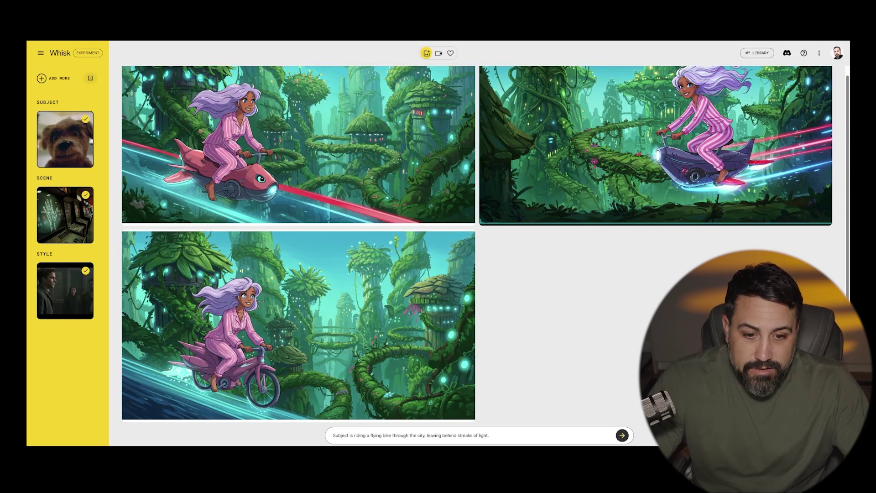
key(ctrl+a)
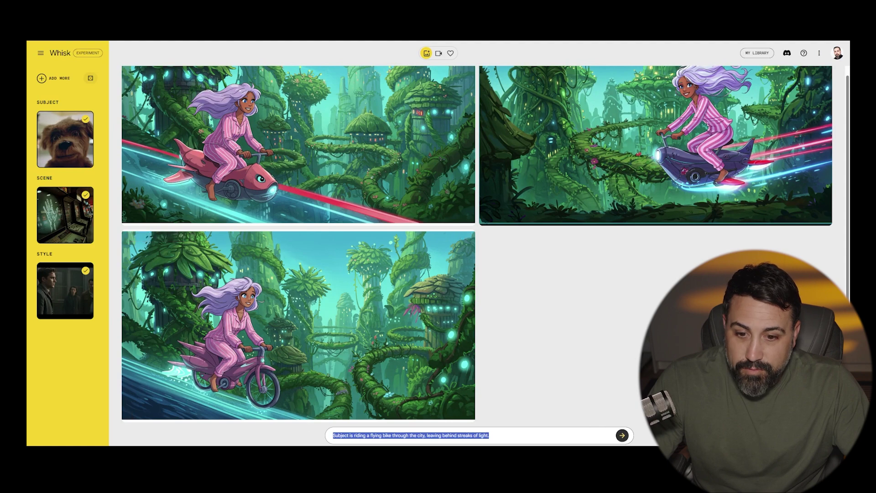
text(the )
text(dog w)
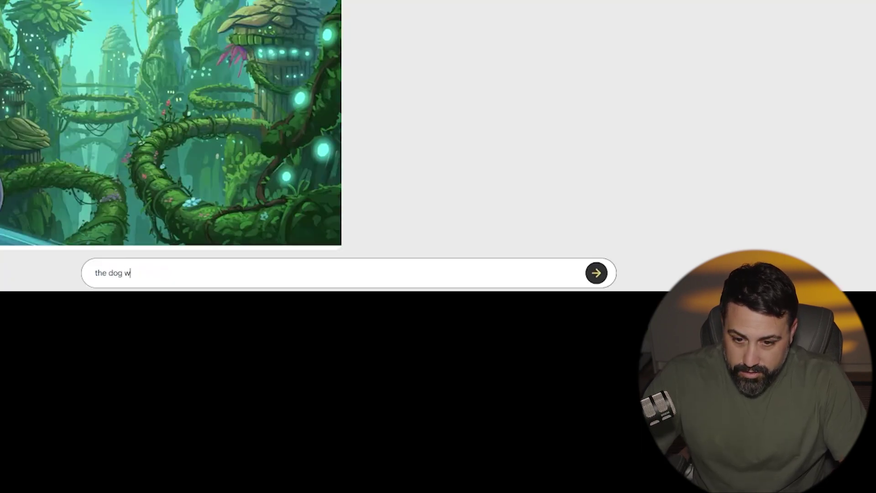
text(anders through)
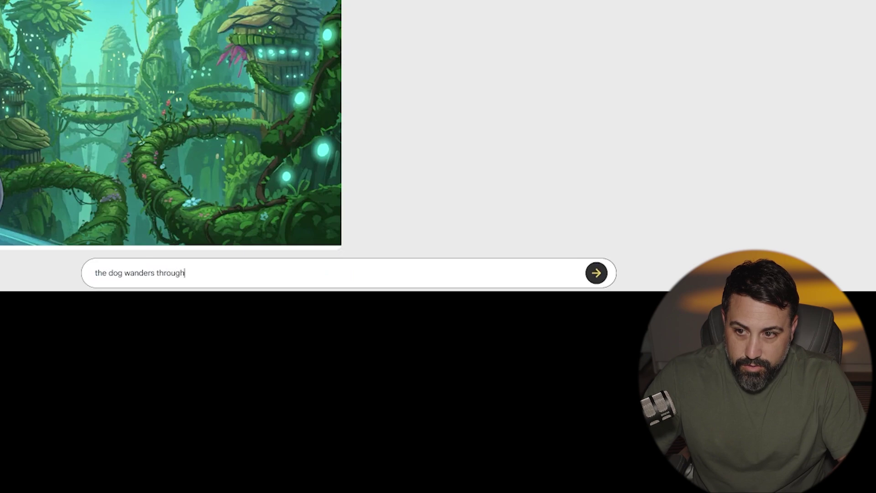
text( a haunte)
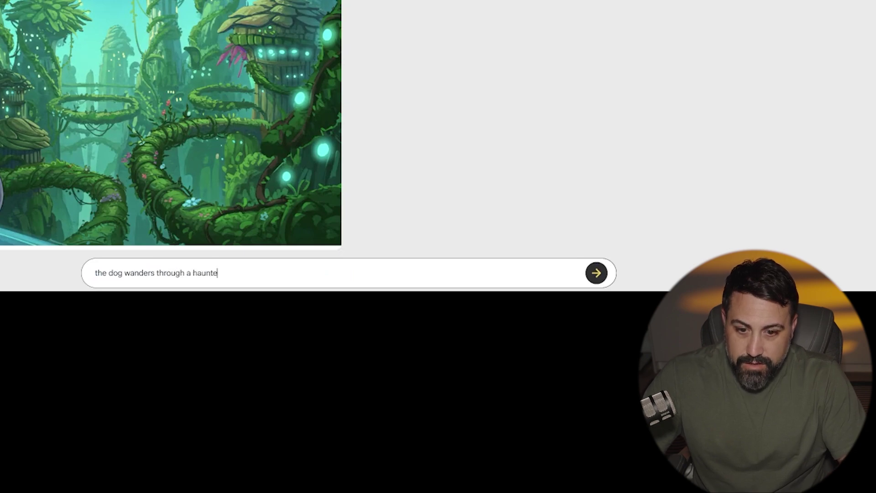
text(d arcade)
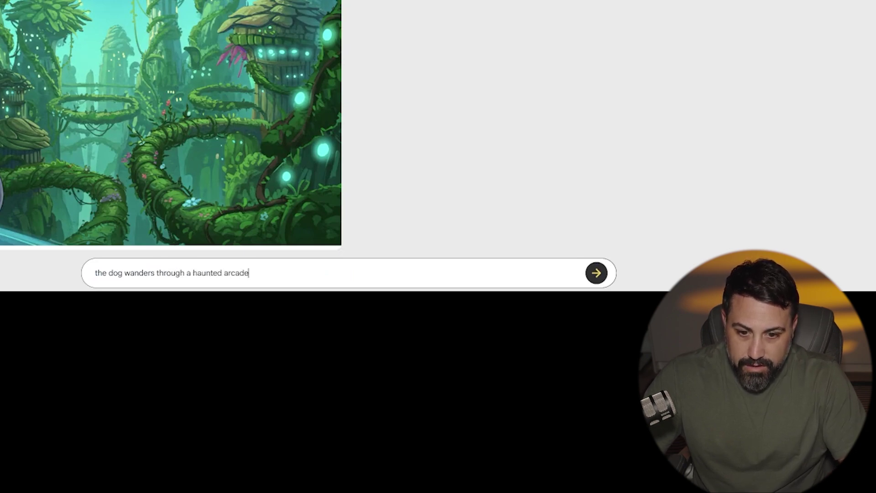
text( at night i)
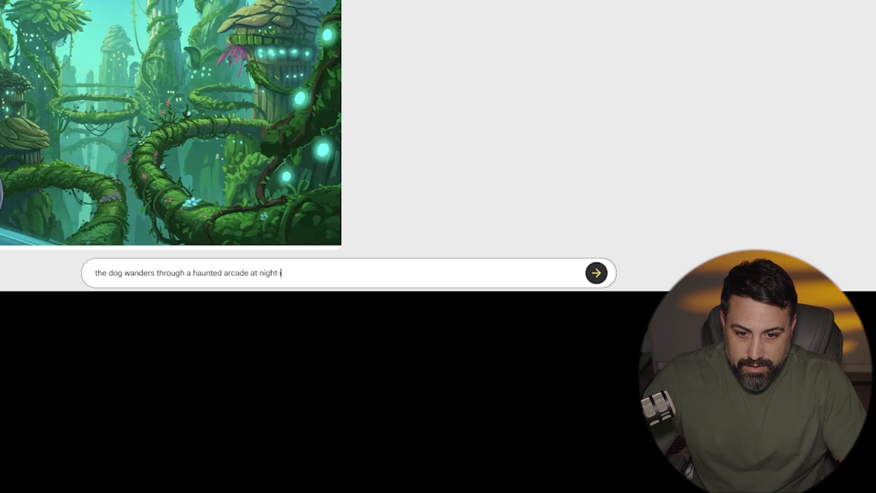
text(n the 1980s.)
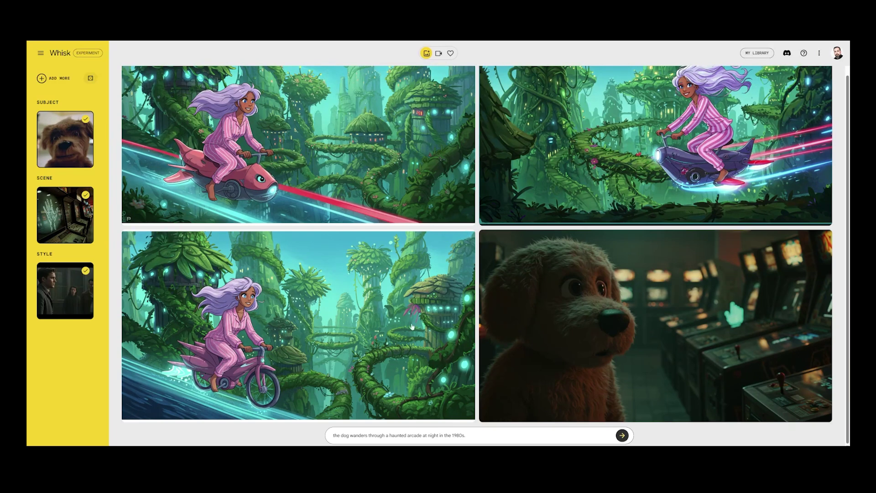
- Generate another set of images from the same haunted arcade prompt and look over the results
mouse_move(419, 310)
click(622, 436)
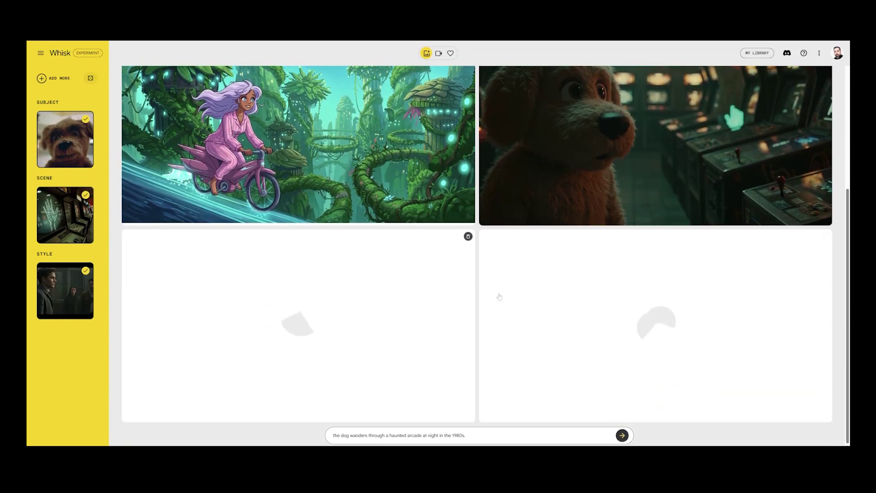
scroll(567, 322, up, 1)
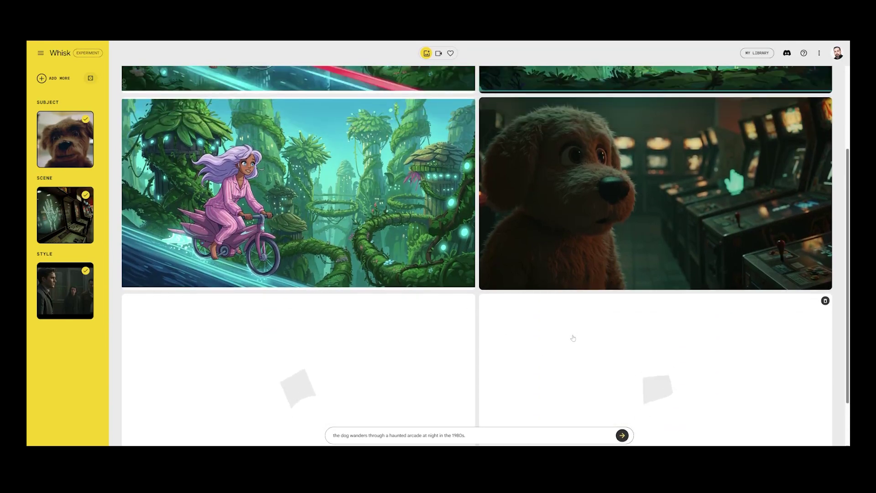
scroll(611, 207, down, 2)
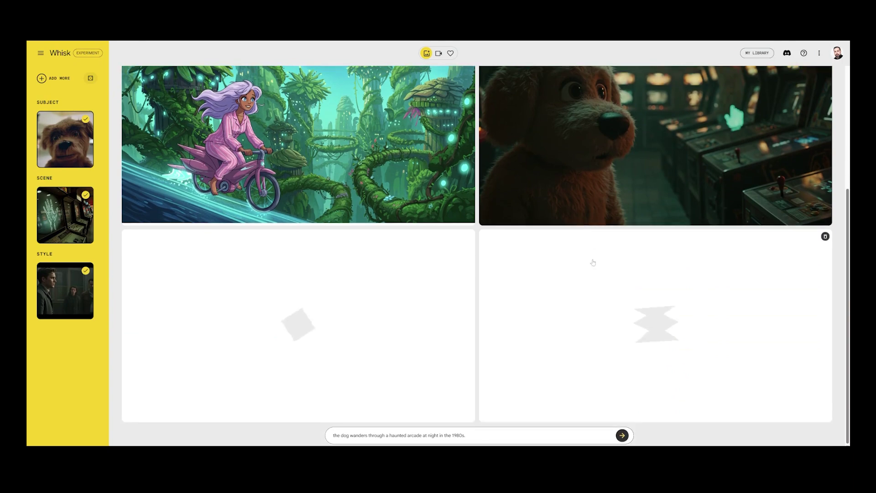
scroll(655, 235, up, 2)
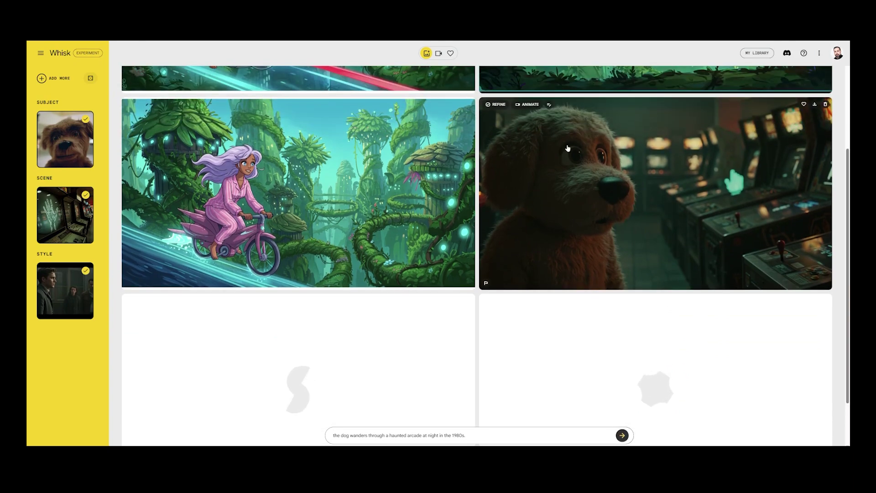
scroll(548, 206, down, 2)
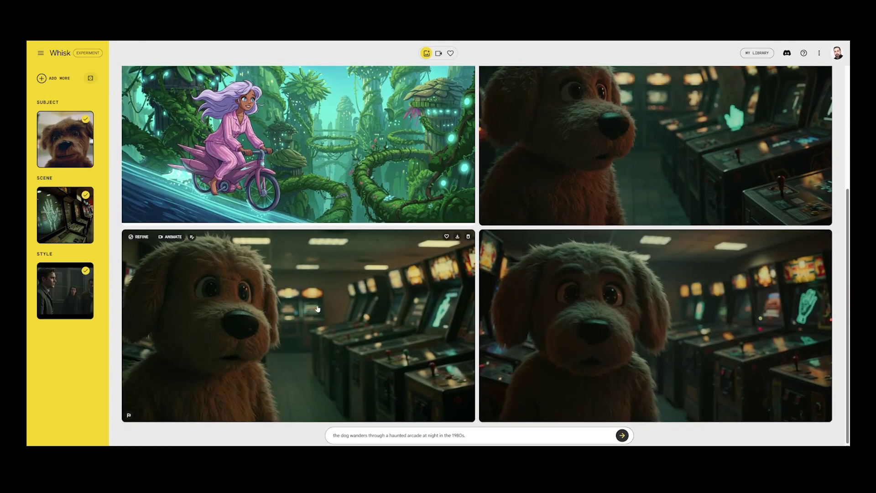
- Examine the detailed text description behind the first of the newly generated dog images, and return to the gallery
click(318, 309)
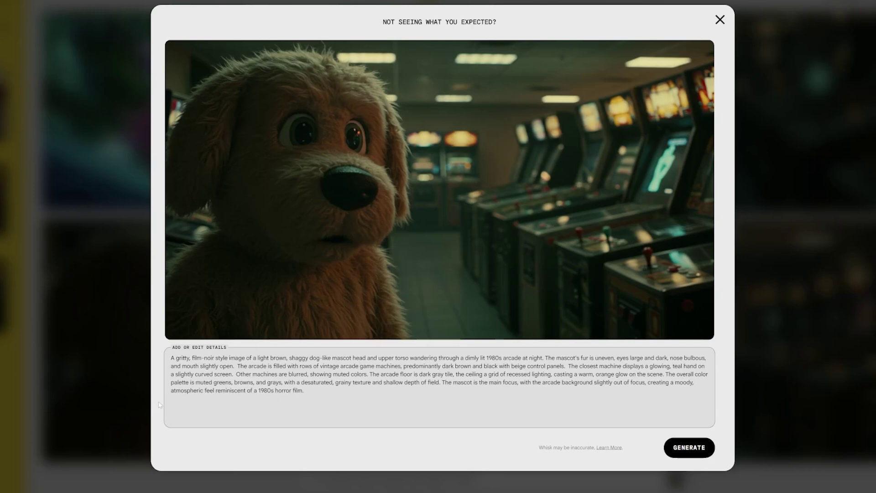
key(ctrl+a)
drag(304, 391, 163, 359)
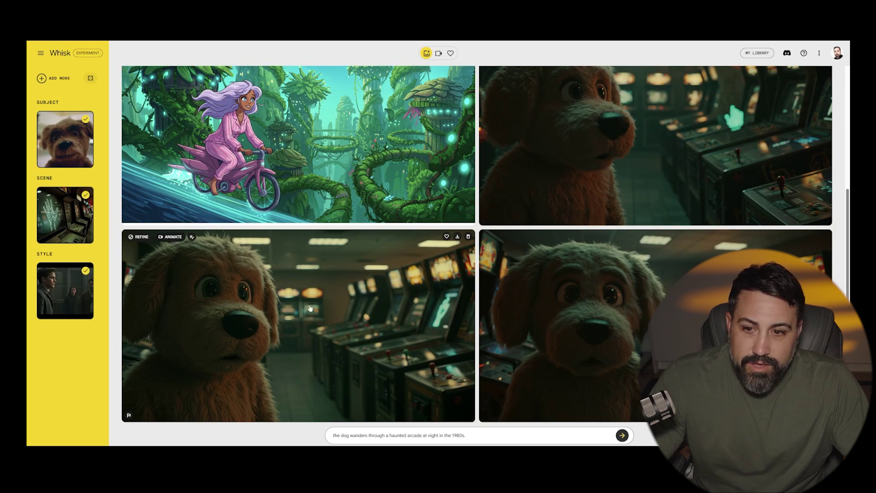
- Animate the haunted arcade dog image showing the row of machines with the prompt "the dog walks away from the camera and plays an arcade game"
scroll(577, 238, up, 2)
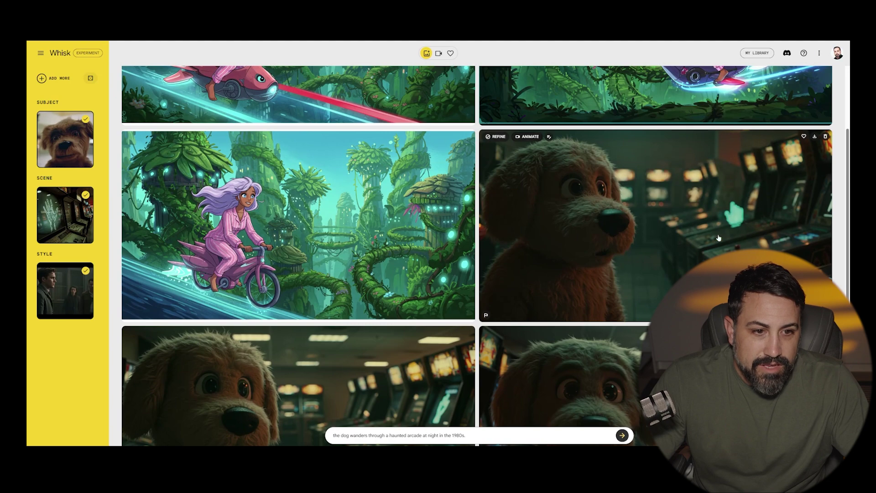
scroll(730, 219, down, 2)
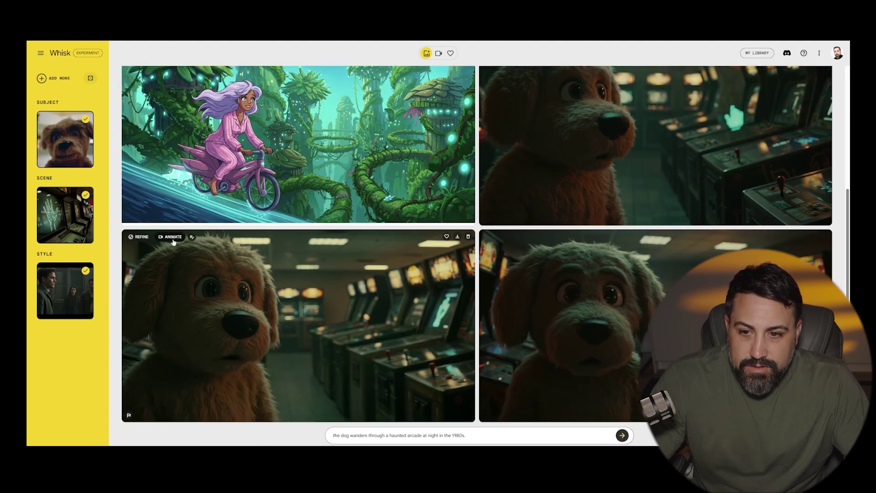
click(173, 239)
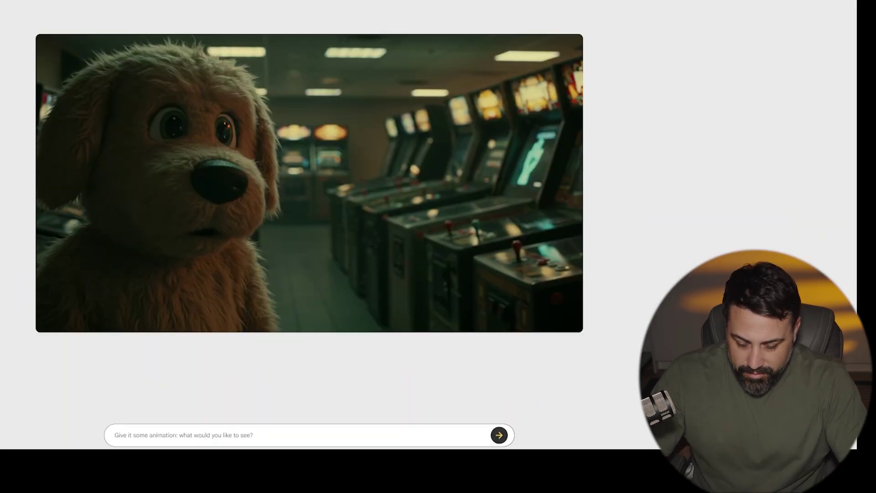
text(the dog walks awa)
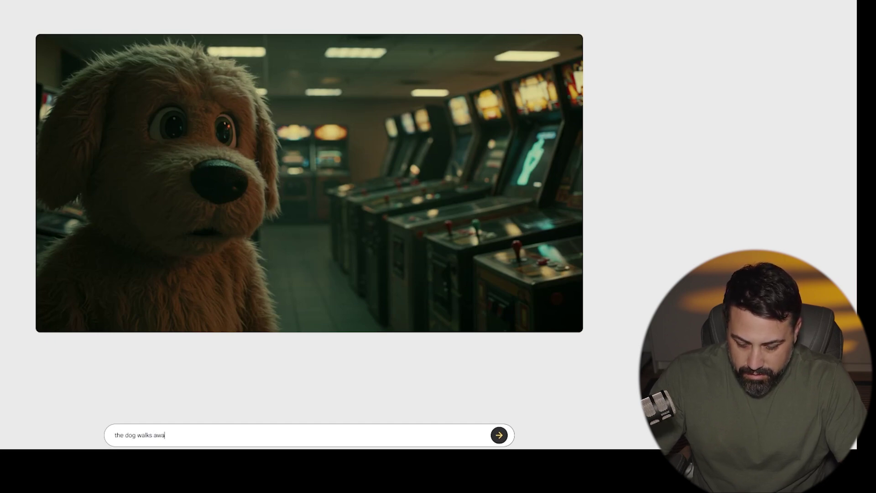
text(y from the came)
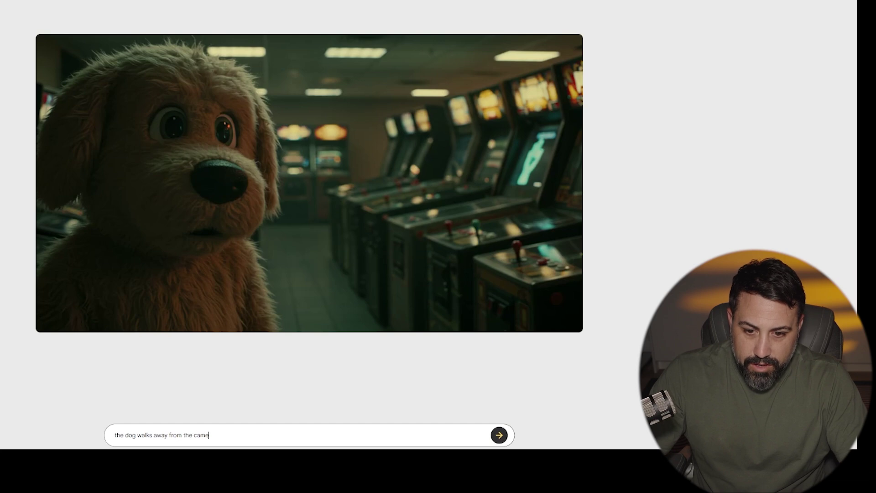
text(ra.)
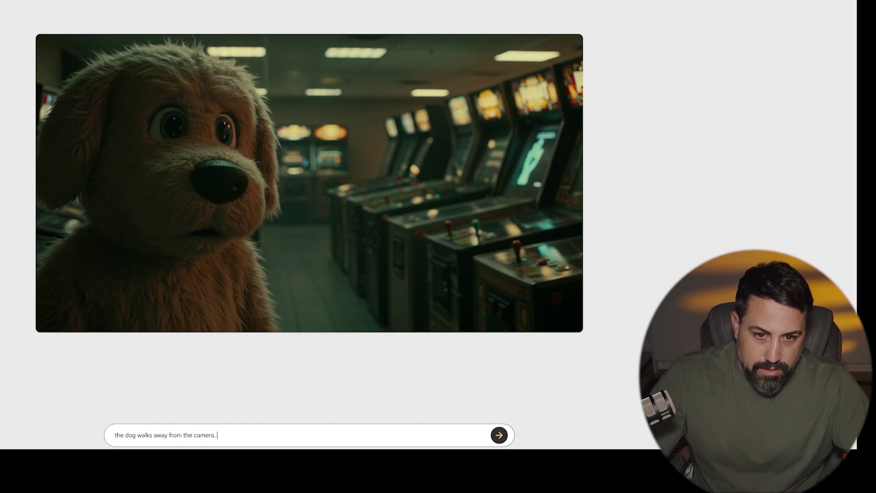
key(BackSpace)
text(and)
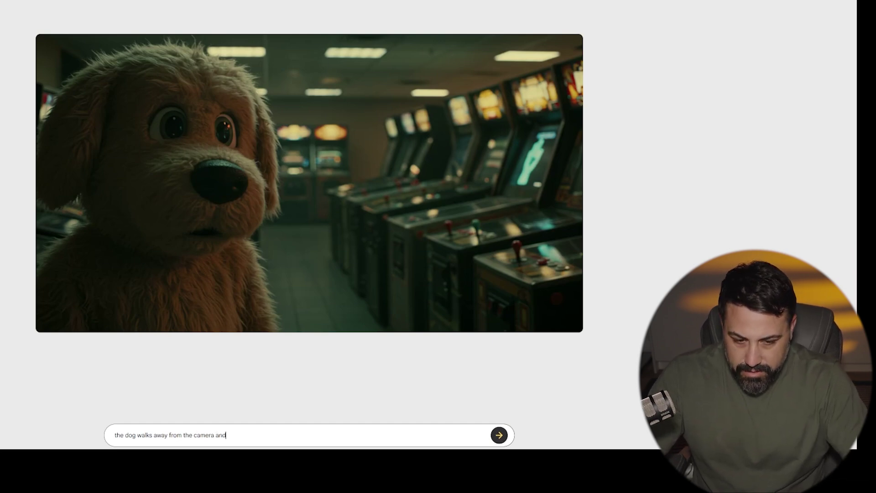
text( plays an arcade game)
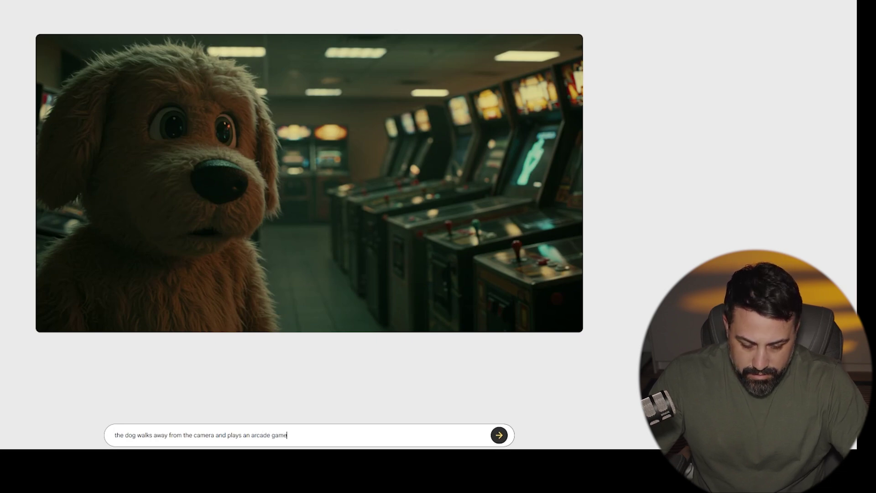
key(Return)
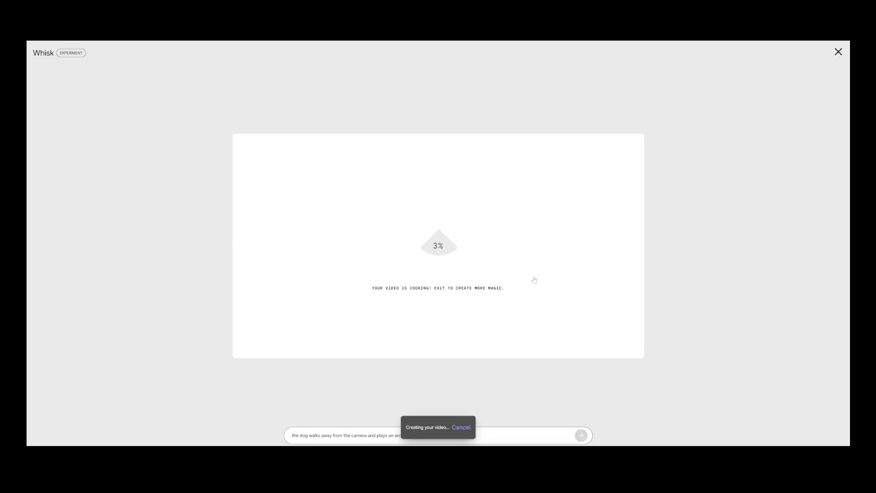
- Leave the animation view, check the dog video's rendering progress among the videos, and return to the image gallery
click(837, 52)
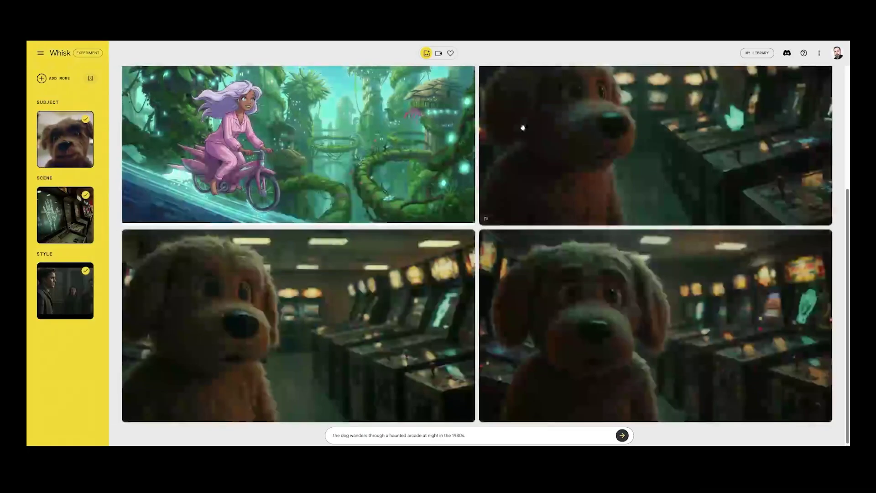
click(438, 54)
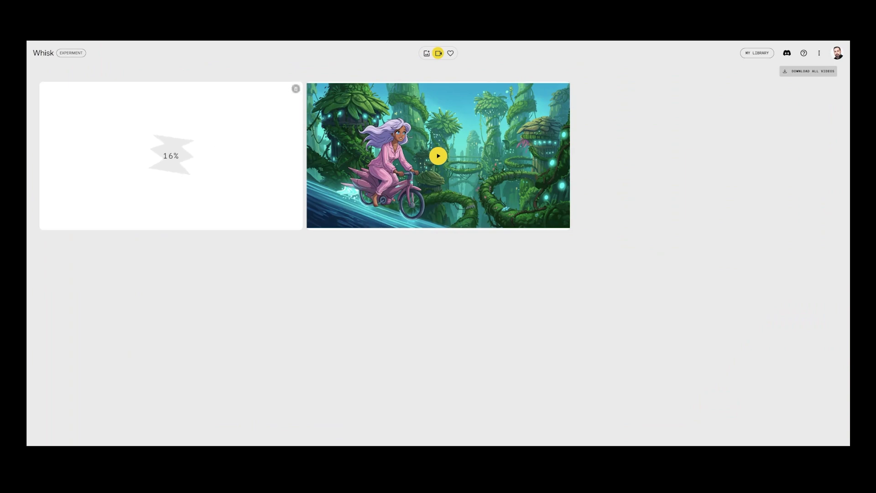
click(426, 53)
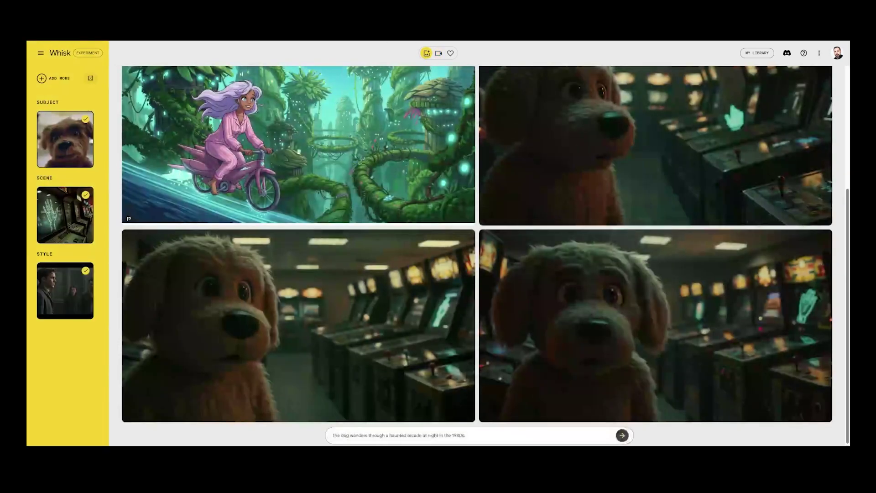
click(439, 53)
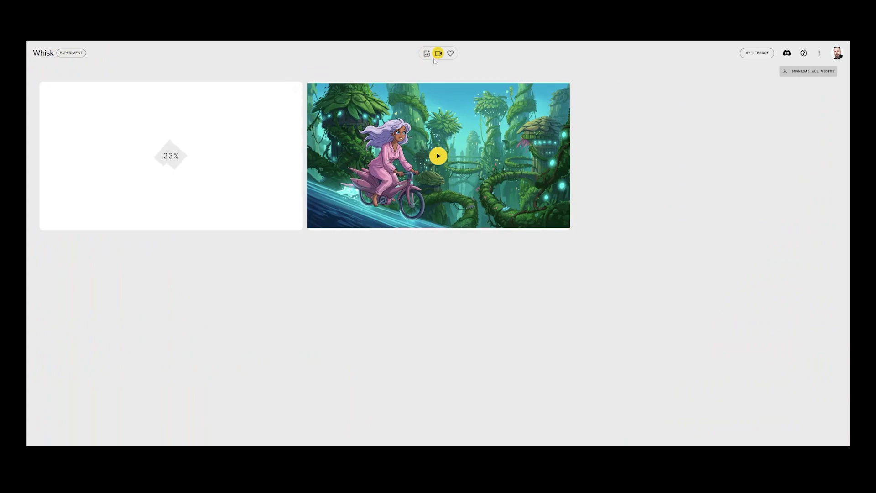
click(426, 54)
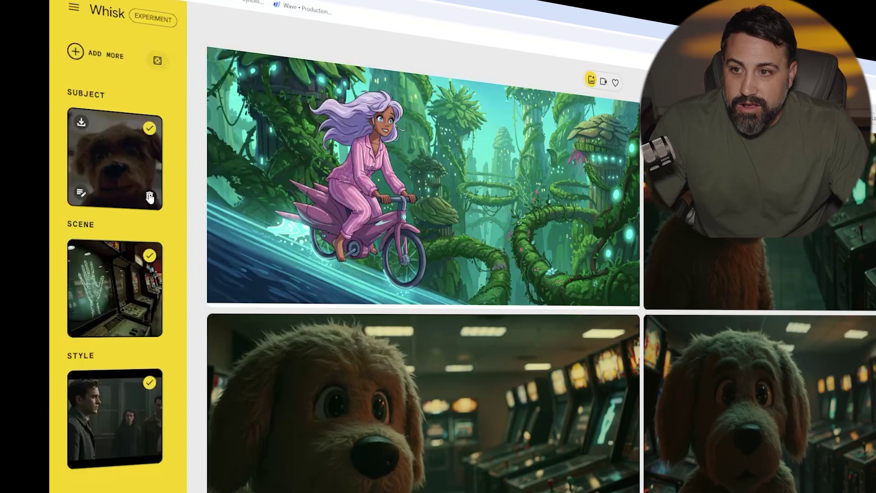
- Remove the current subject, scene and style reference images
click(86, 159)
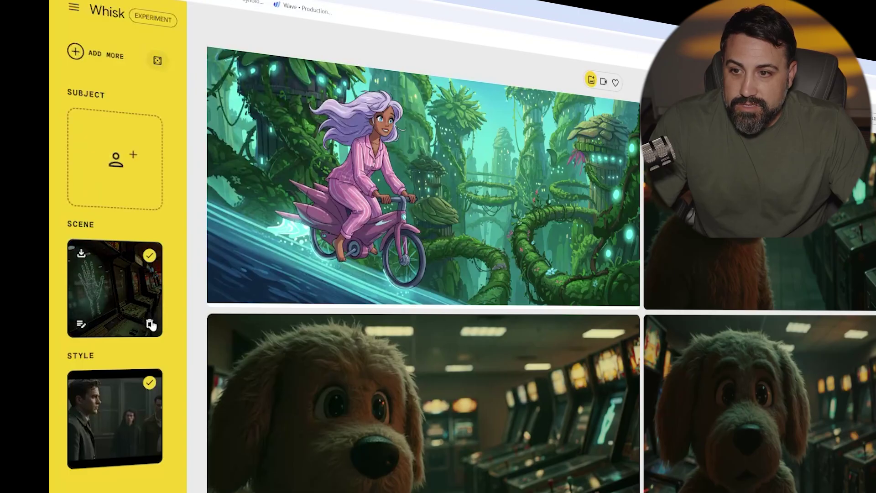
click(85, 235)
click(147, 455)
- Upload the 1987 mall teenage girl close-up from the desktop's Characters folder as the subject reference
mouse_move(117, 191)
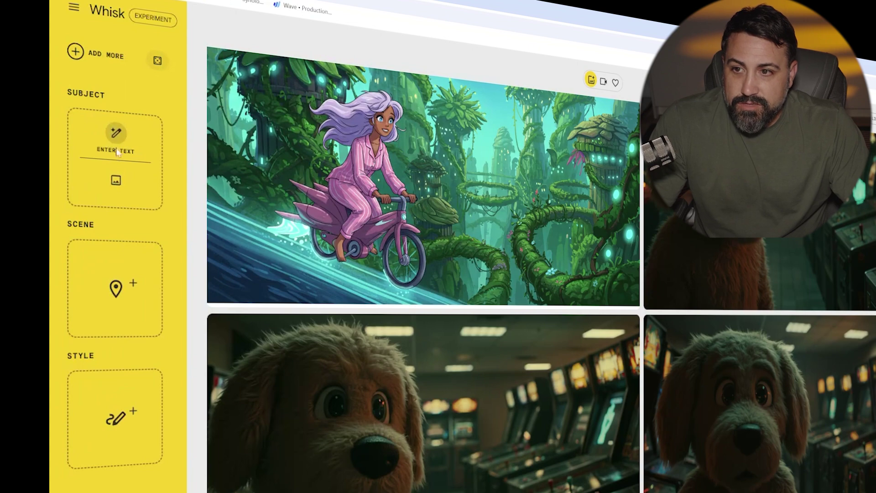
click(112, 181)
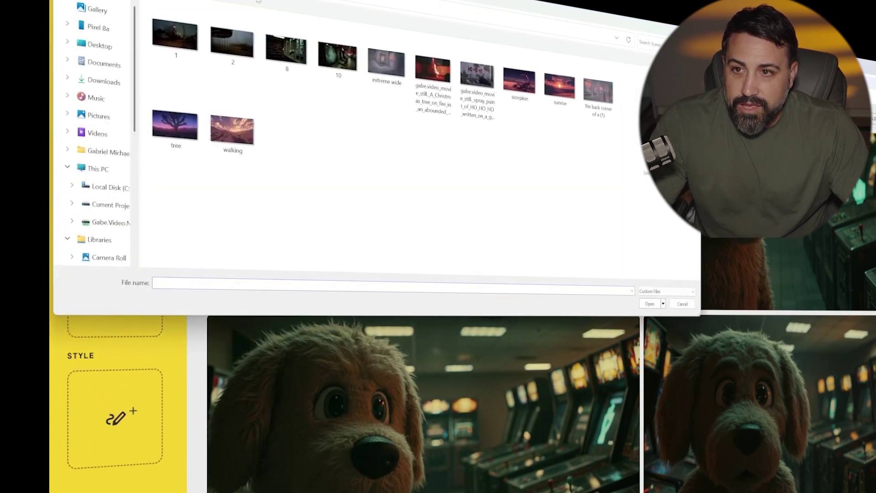
click(99, 45)
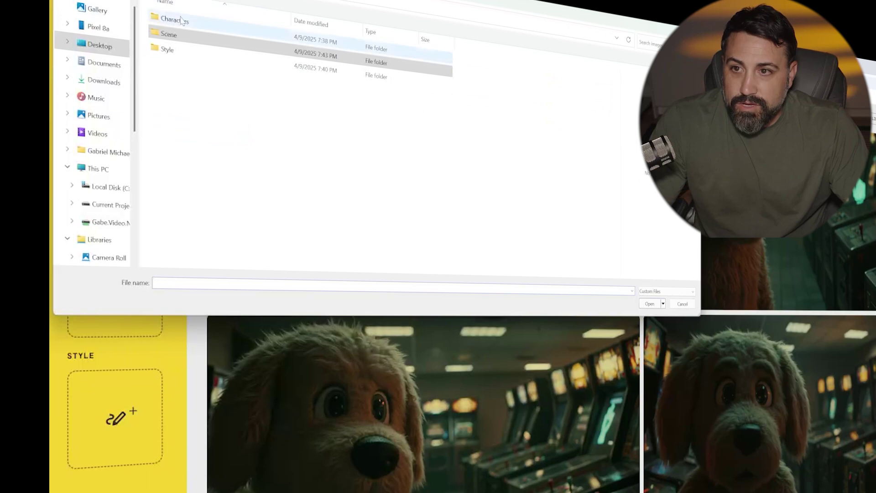
double_click(190, 18)
click(477, 80)
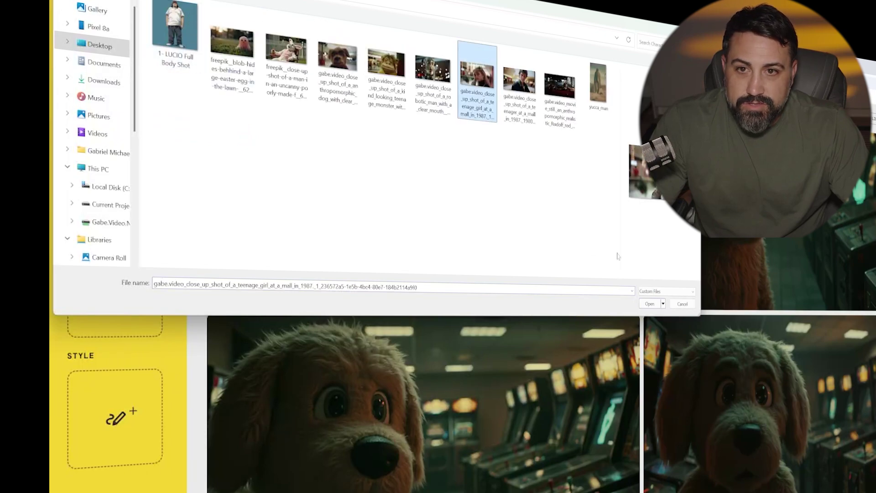
click(660, 305)
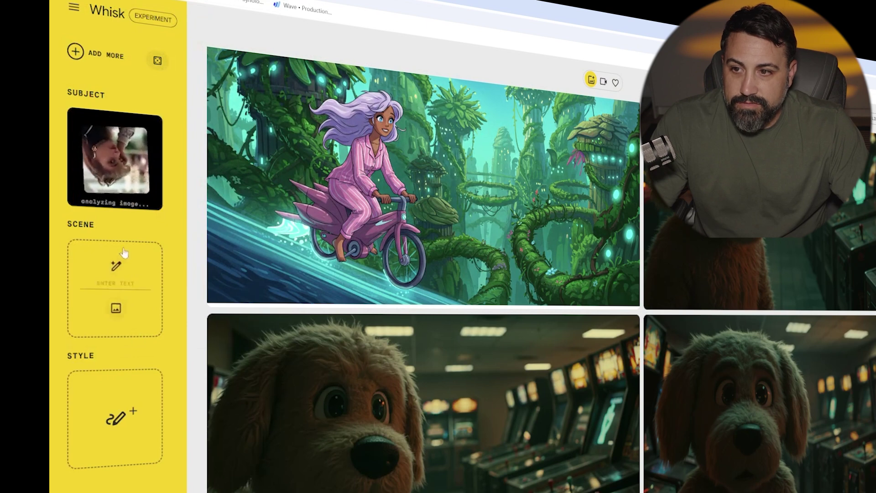
- Upload the "sunsetting" image as the style reference
mouse_move(123, 412)
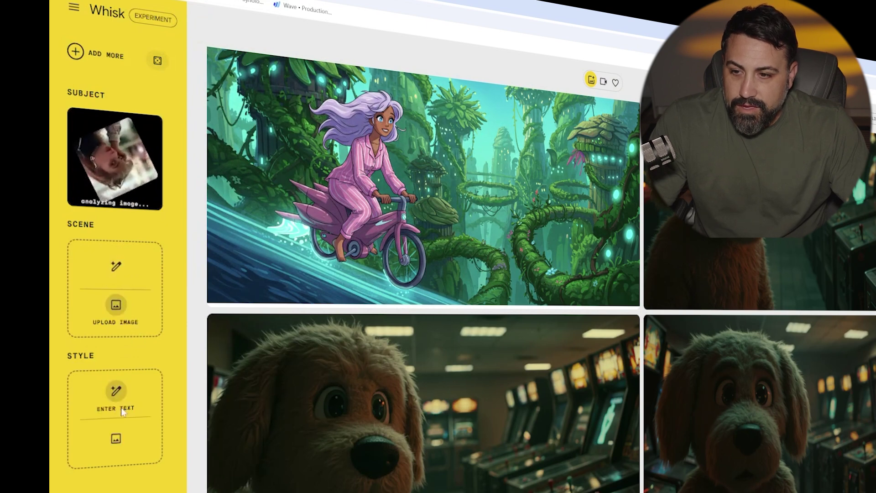
click(126, 446)
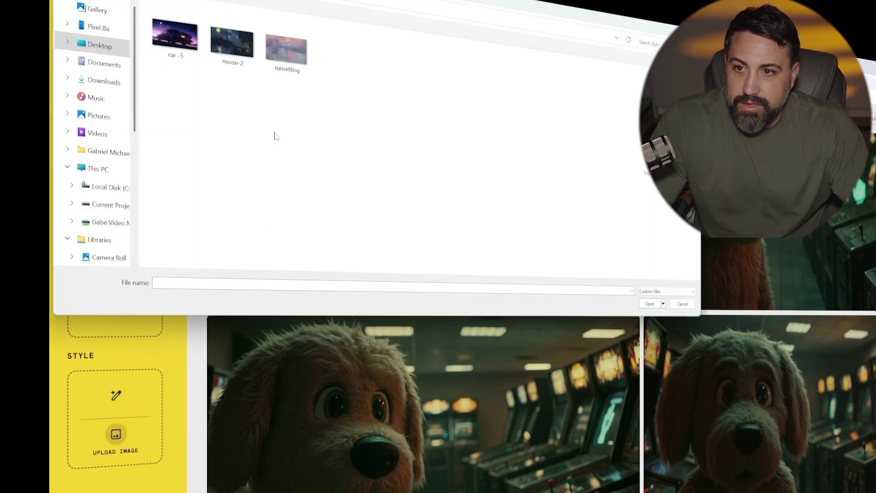
click(290, 55)
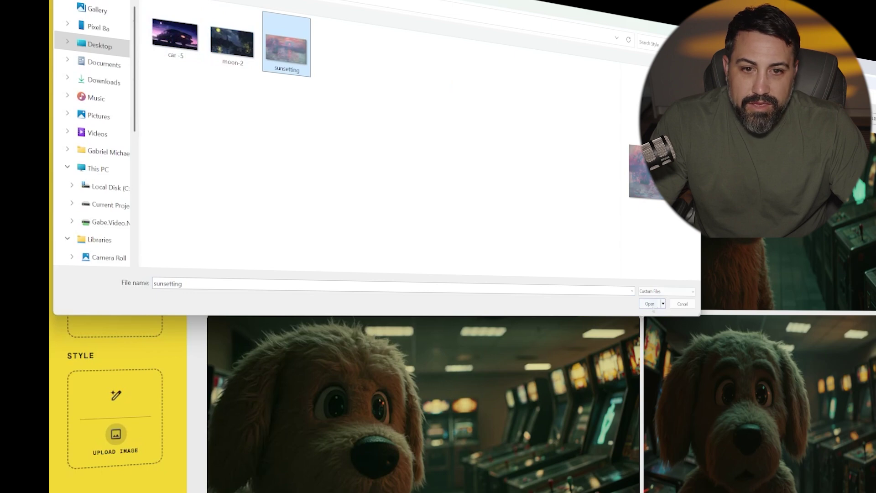
click(652, 305)
- Upload the image "the back corner of a (1)" from the Scene folder as the scene reference
mouse_move(144, 318)
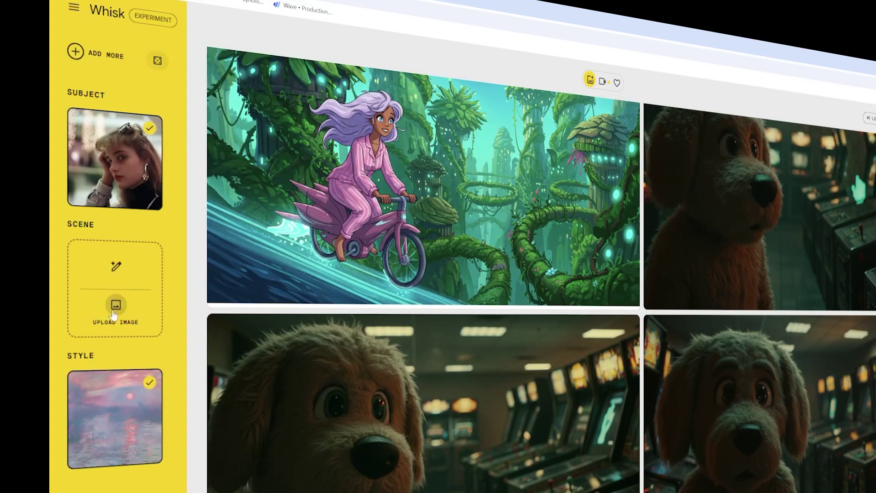
click(117, 312)
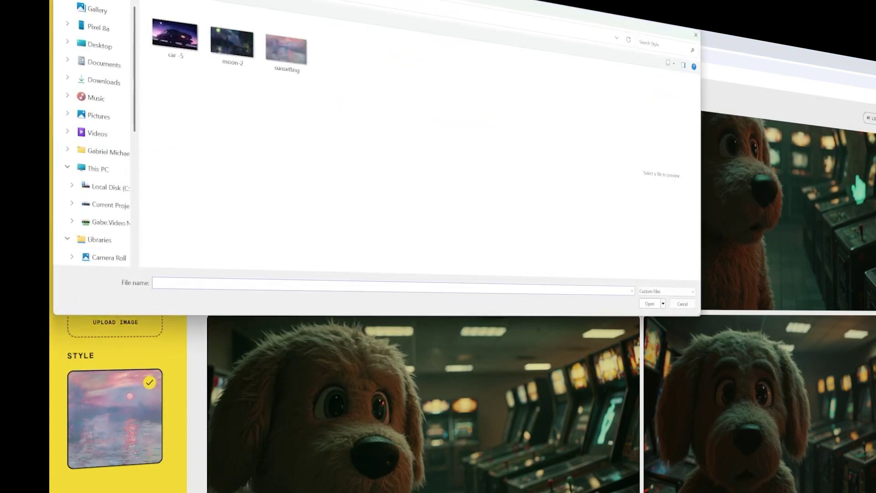
click(598, 89)
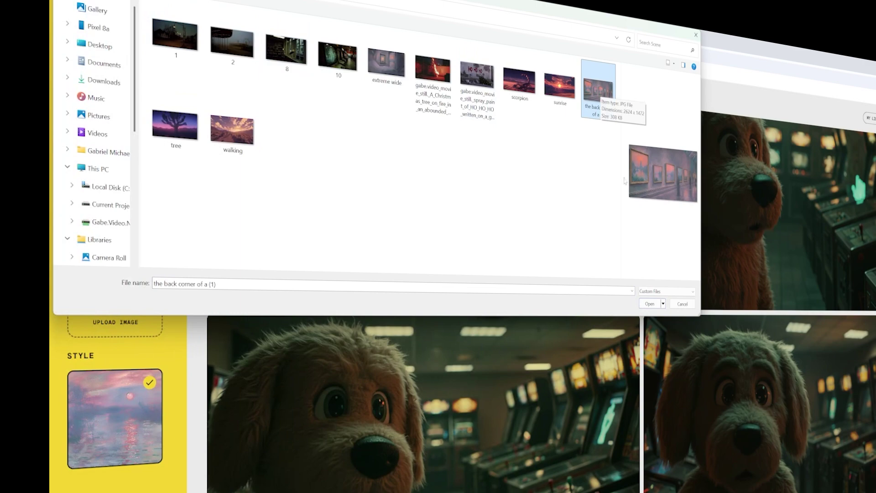
click(650, 306)
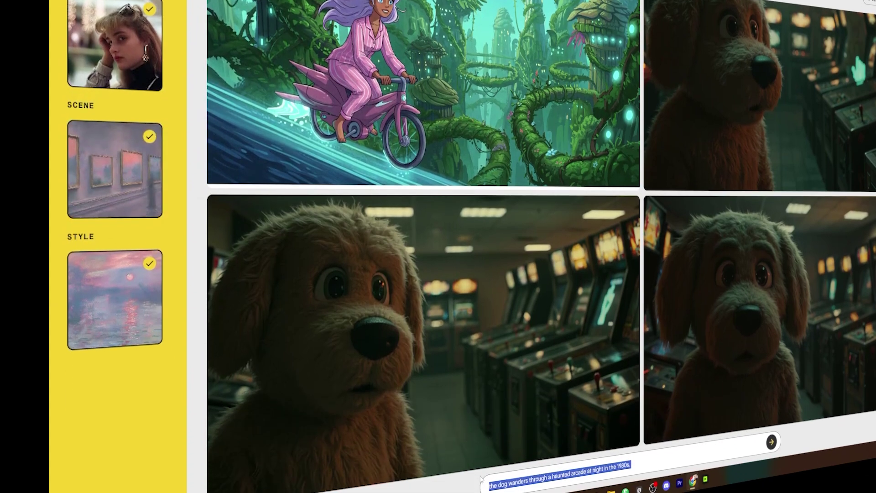
- Replace the main image prompt with "the girl looks at painting in an art musueam." and generate images
text(the girl looks at painting in an art musueam.)
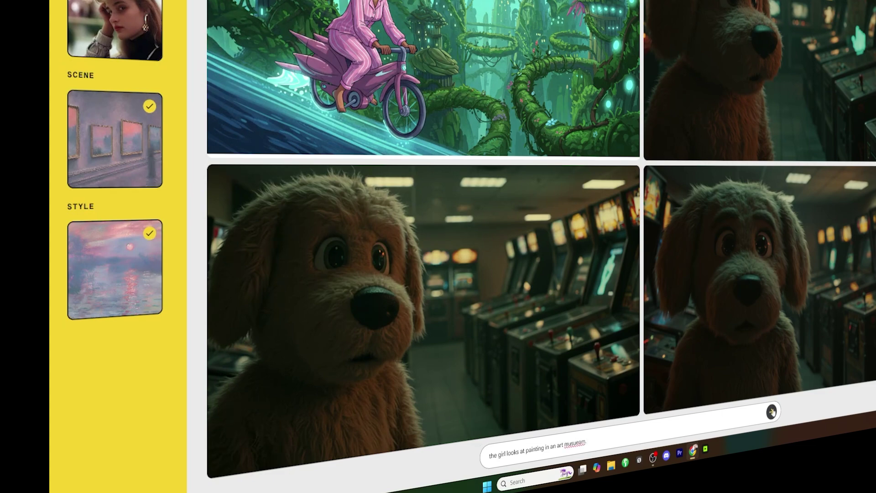
click(771, 412)
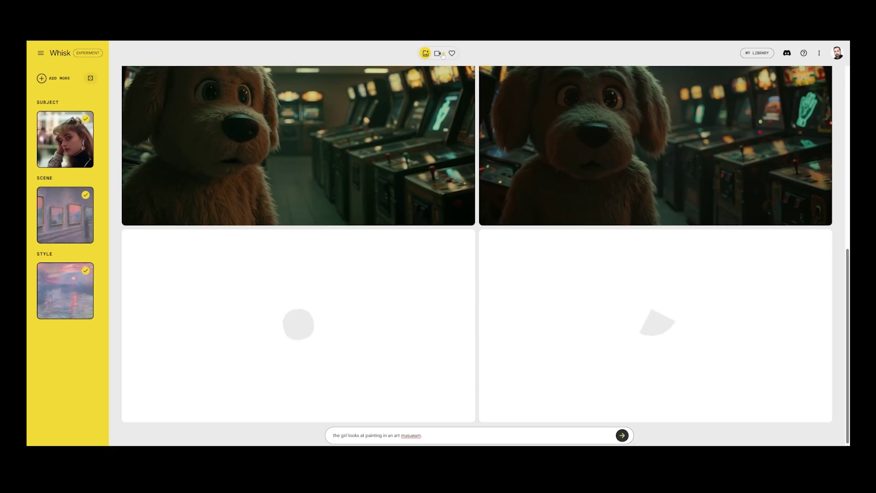
- Play the animated arcade dog video from the video collection
click(440, 54)
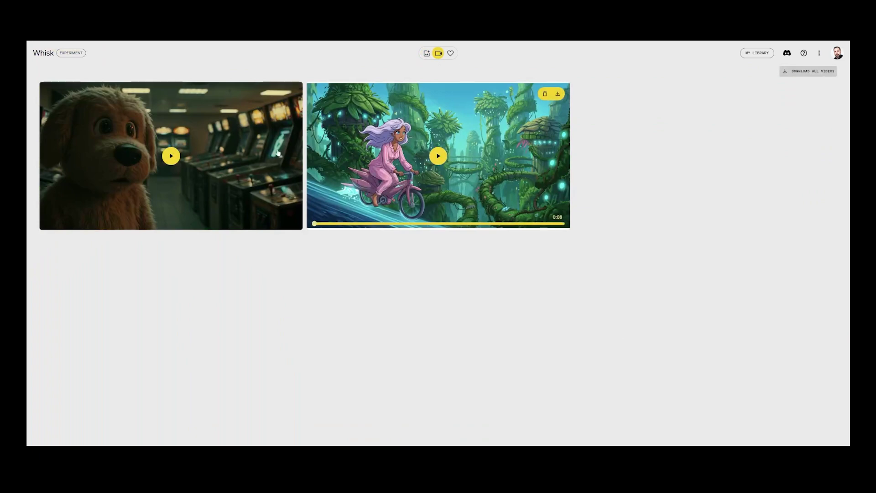
click(171, 156)
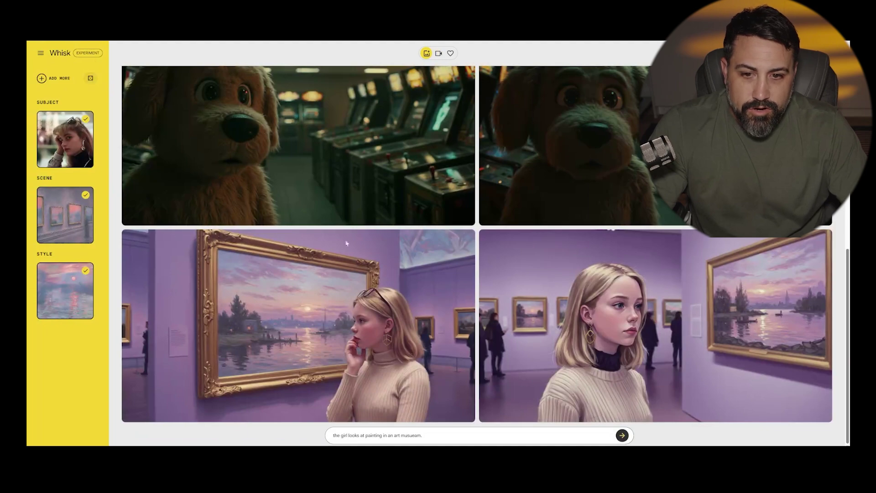
- Examine the new museum images and the detailed text description behind them, and return to the gallery
mouse_move(375, 300)
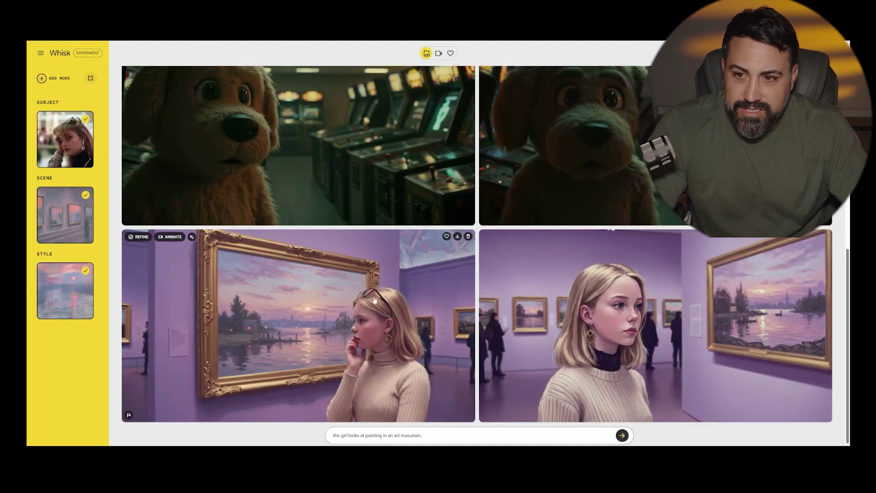
click(373, 304)
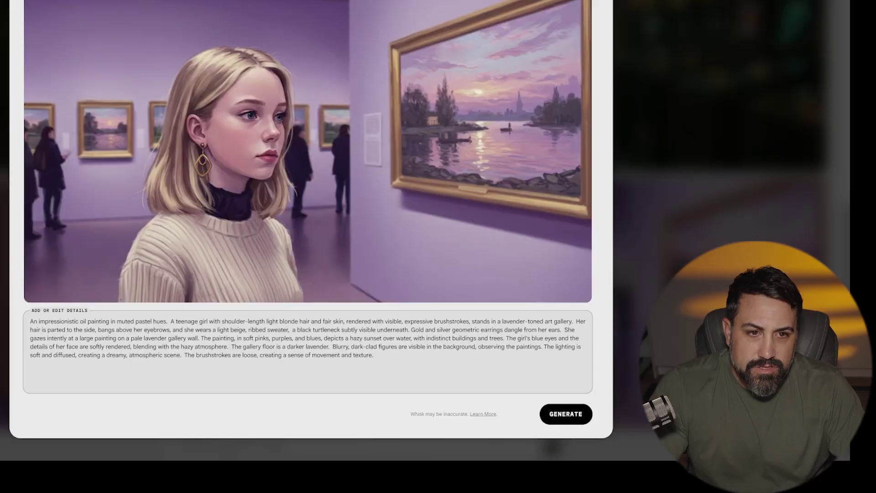
key(Escape)
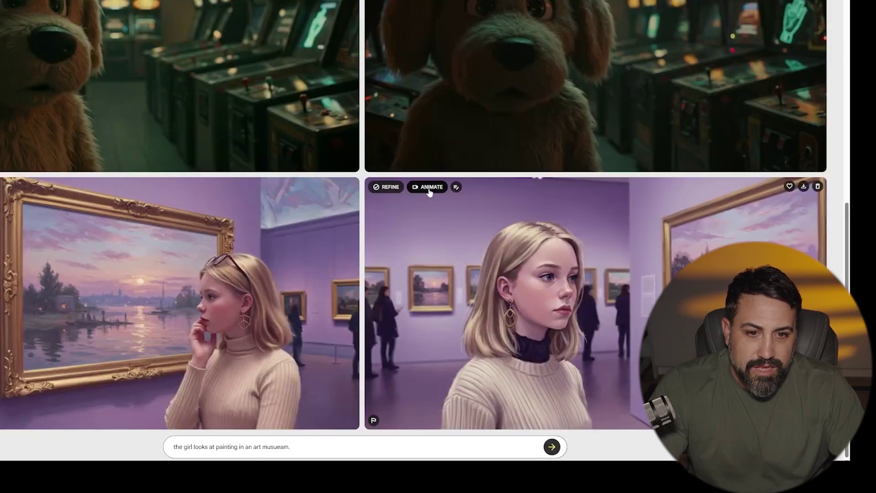
- Animate the museum image of the girl in front of the wall painting with the prompt "the girl steals the painting off the wall."
click(429, 189)
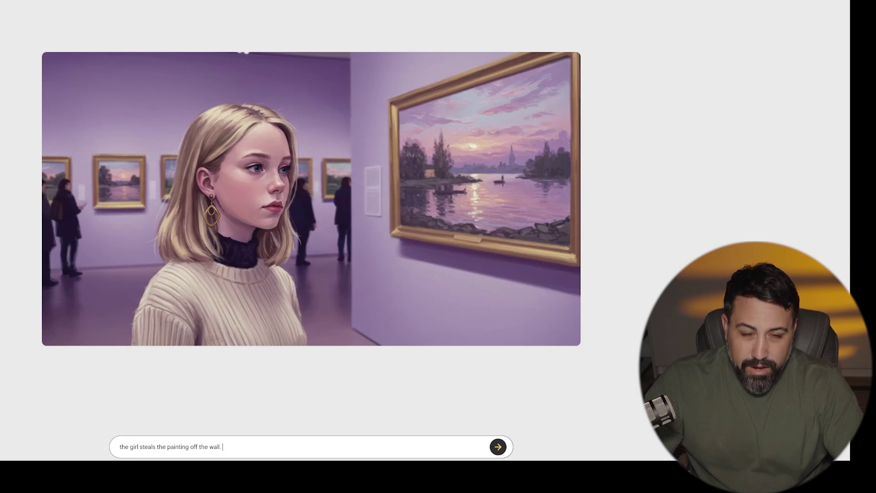
click(498, 447)
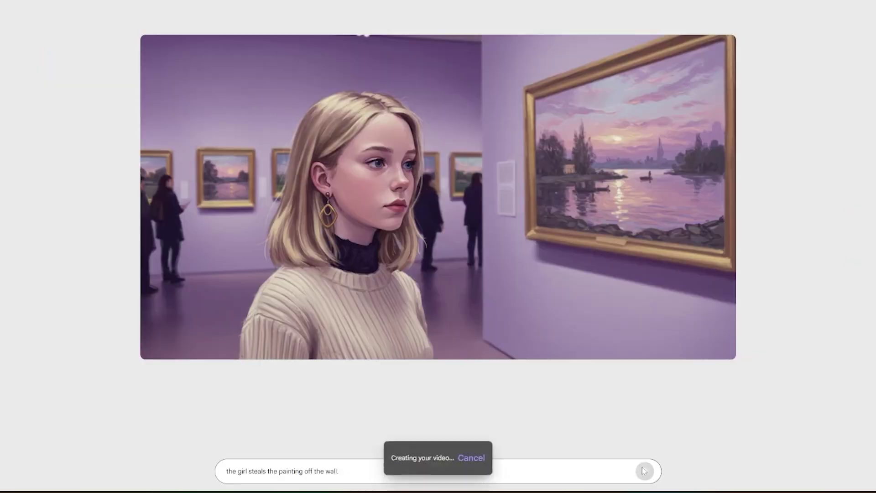